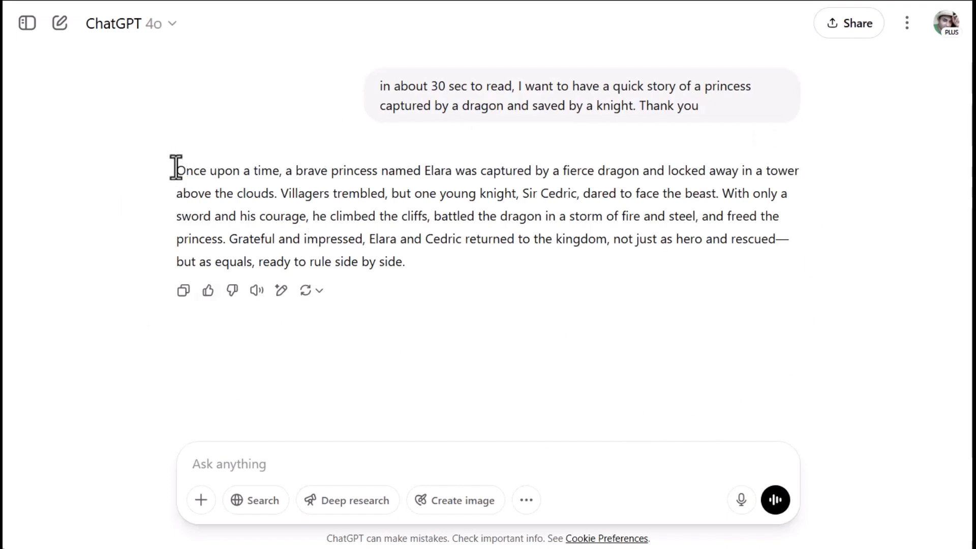
- Select the whole princess-and-dragon story text in ChatGPT for copying
{"action": "left_click_drag", "start_coordinate": [176, 167], "coordinate": [409, 264]}
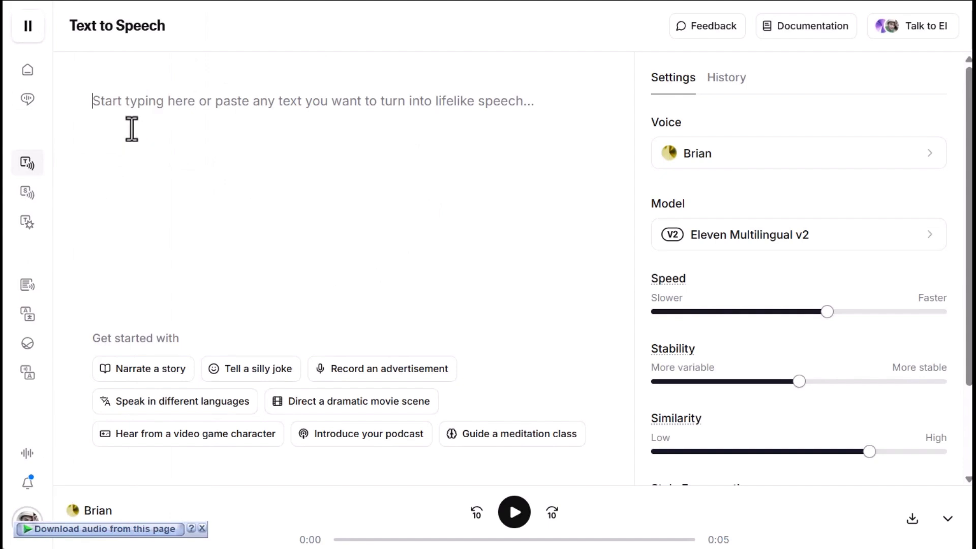
- Paste the story into ElevenLabs Text to Speech, generate the narration, and download the audio
{"action": "type", "text": "Once upon a time, a brave princess named Elara was captured by a fierce dragon and locked away in a tower above the clouds. Villagers trembled, but one young knight, Sir Cedric, dared to face the beast. With only a sword and his courage, he climbed the cliffs, battled the dragon in a storm of fire and steel, and freed the princess. Grateful and impressed, Elara and Cedric returned to the kingdom, not just as hero and rescued—but as equals, ready to rule side by side."}
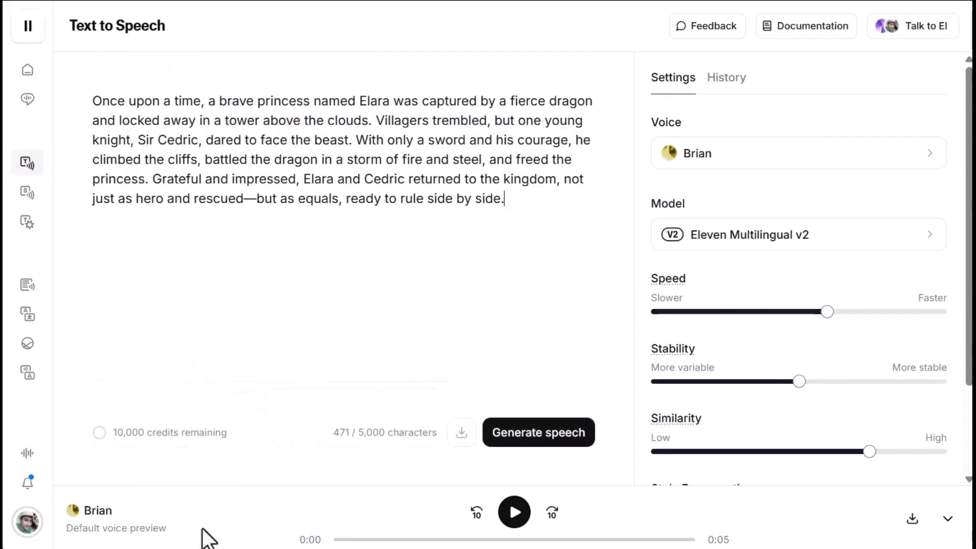
{"action": "left_click", "coordinate": [538, 432]}
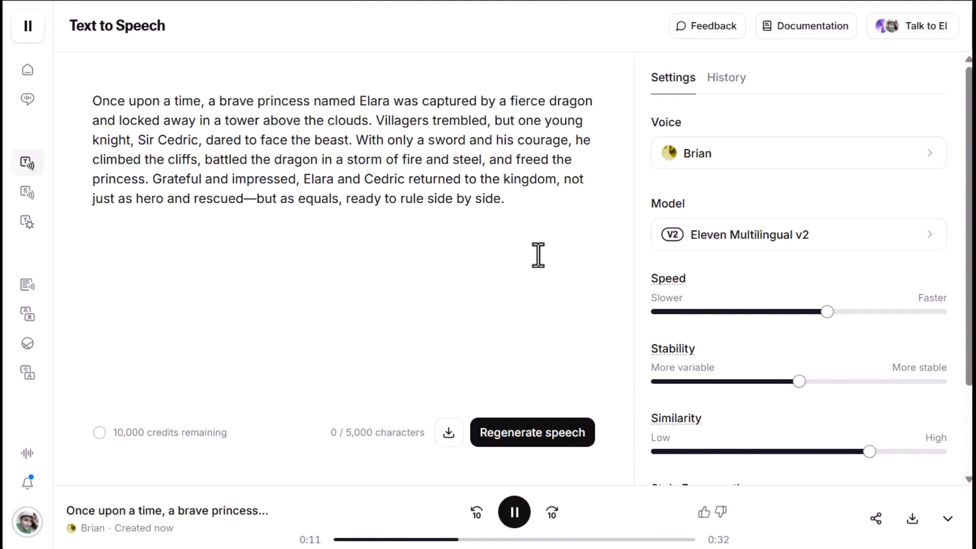
{"action": "left_click", "coordinate": [513, 513]}
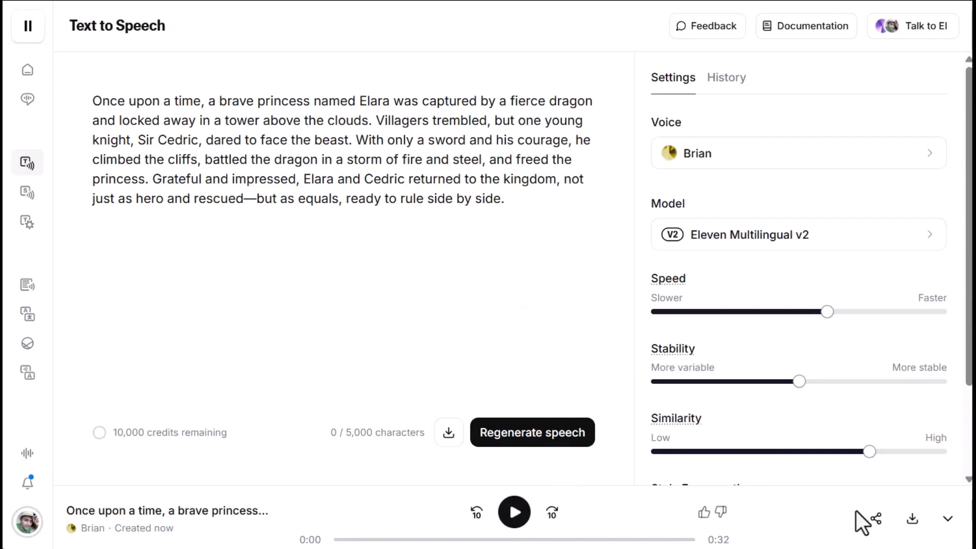
{"action": "left_click", "coordinate": [912, 523]}
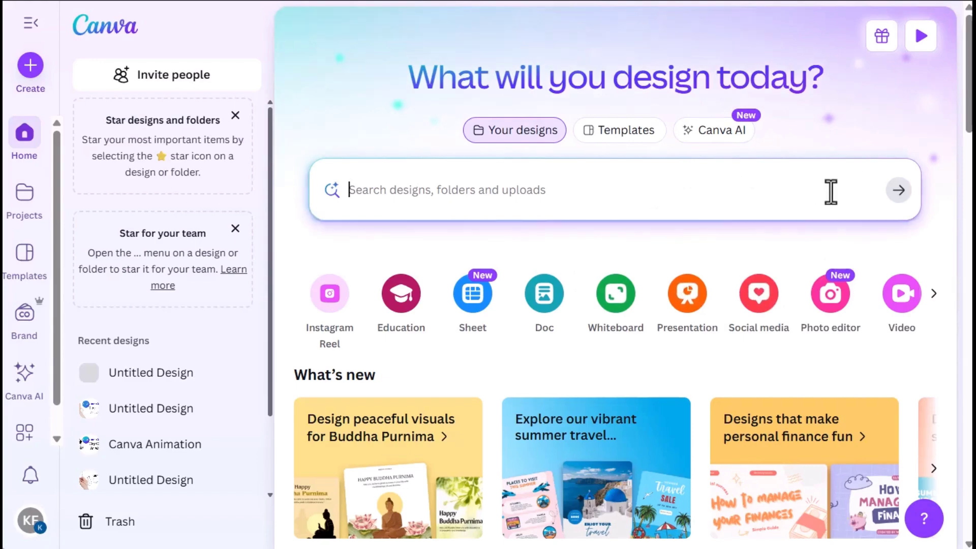
- Create a new blank YouTube thumbnail-sized design in Canva
{"action": "left_click", "coordinate": [31, 67]}
{"action": "left_click", "coordinate": [410, 212]}
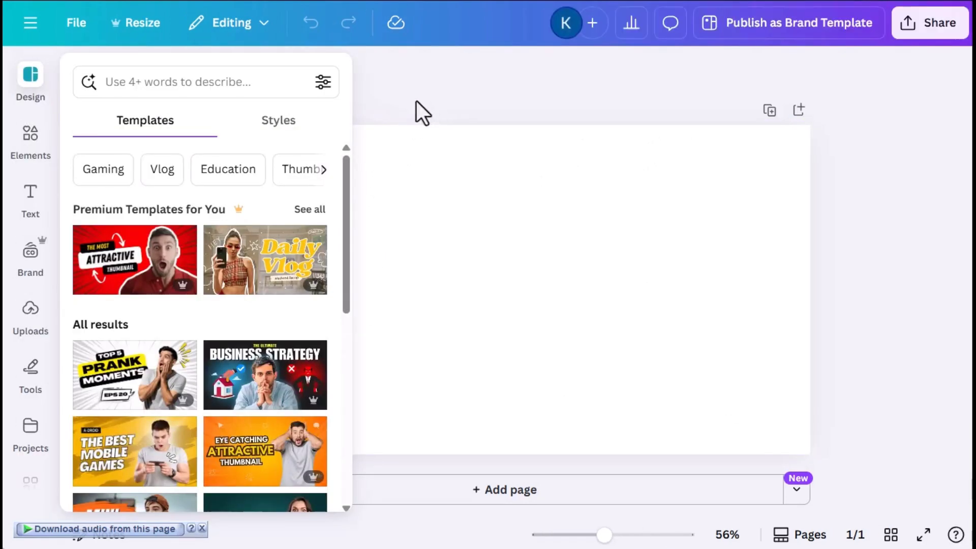
- Search the Elements library for 'hand drawn dragon'
{"action": "left_click", "coordinate": [31, 141]}
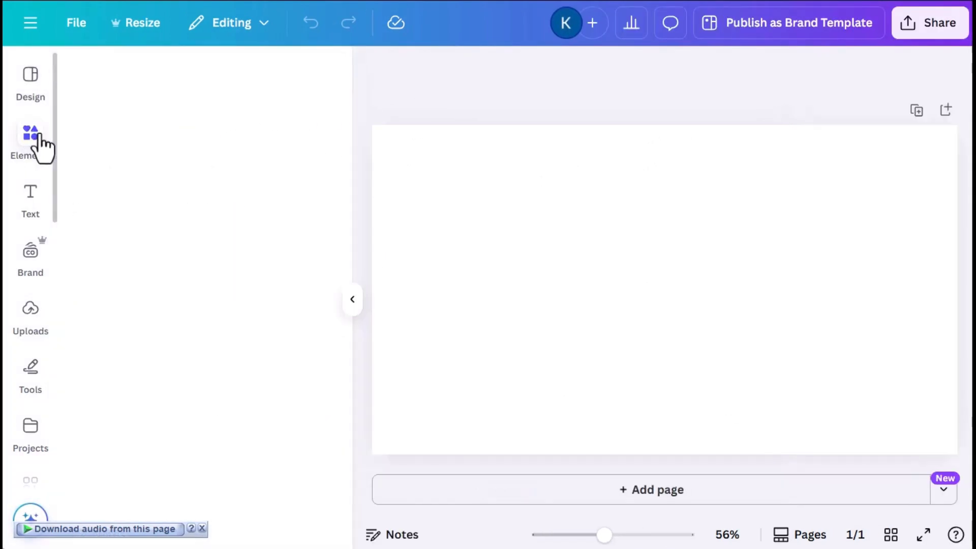
{"action": "left_click", "coordinate": [140, 76]}
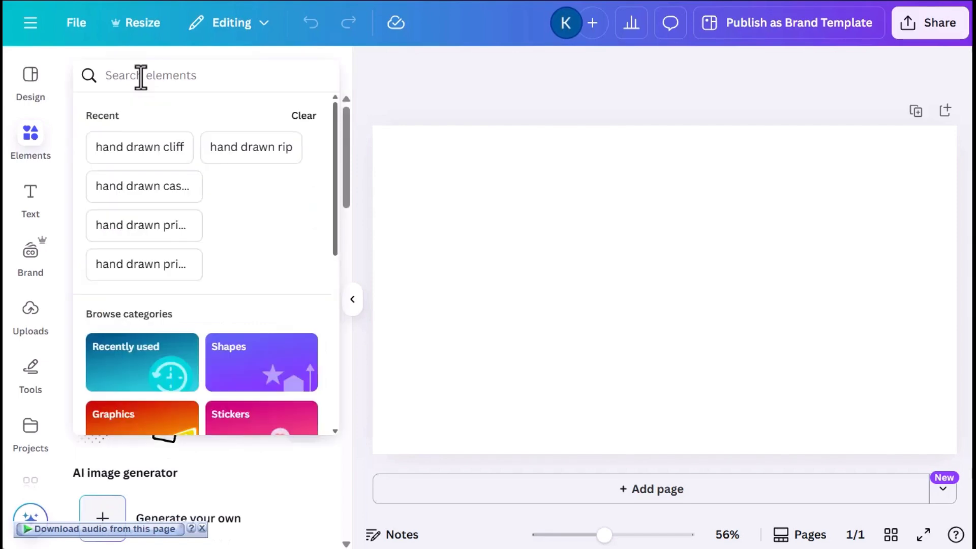
{"action": "type", "text": "hand"}
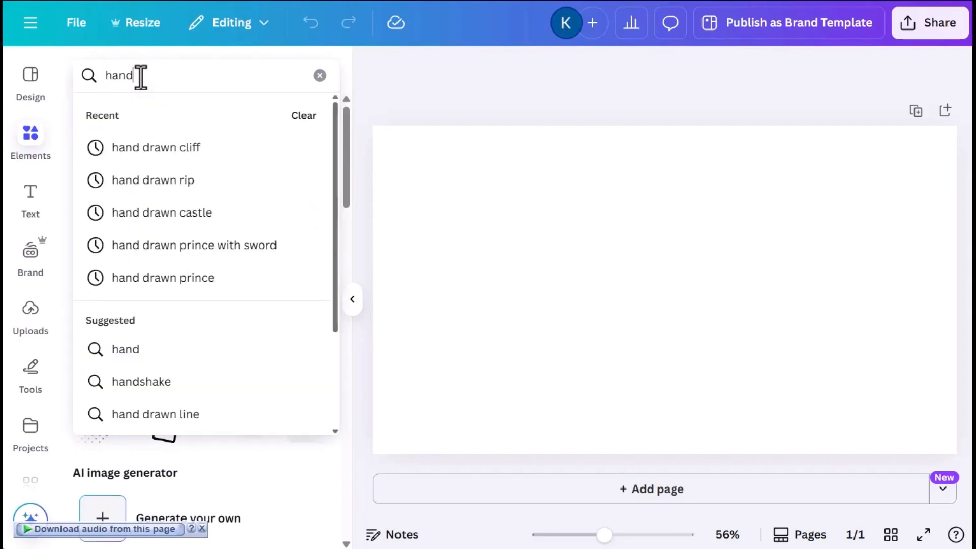
{"action": "type", "text": "dr"}
{"action": "key", "text": "BackSpace"}
{"action": "type", "text": "drawn drag"}
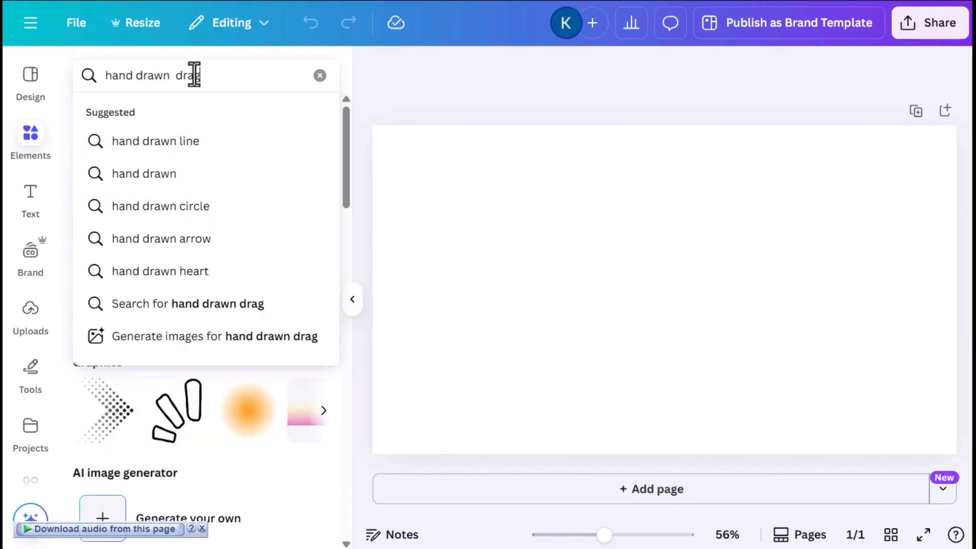
{"action": "type", "text": " on"}
{"action": "key", "text": "Return"}
- Place the first dragon graphic on the page and enlarge it
{"action": "left_click_drag", "start_coordinate": [115, 256], "coordinate": [466, 229]}
{"action": "left_click_drag", "start_coordinate": [559, 323], "coordinate": [612, 371]}
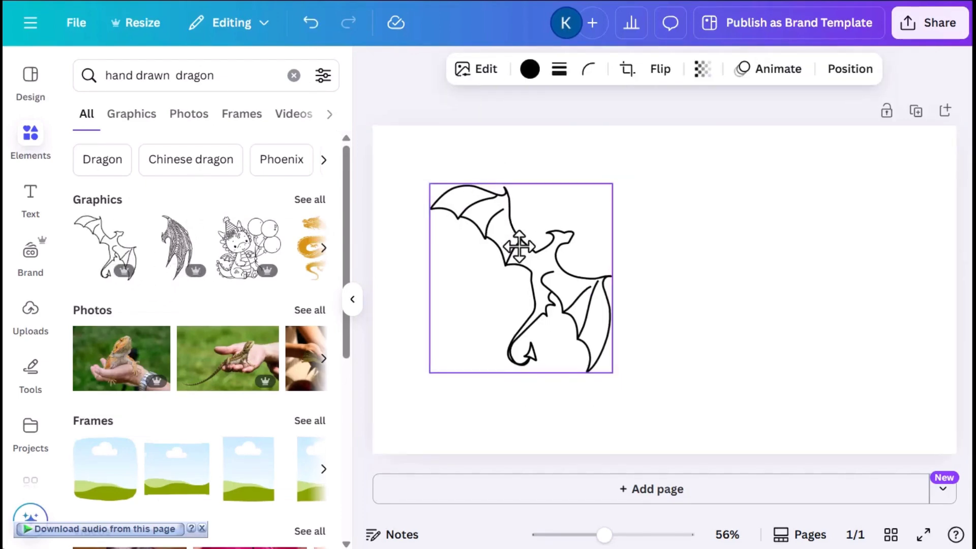
{"action": "left_click", "coordinate": [519, 246]}
{"action": "left_click_drag", "start_coordinate": [174, 76], "coordinate": [231, 91]}
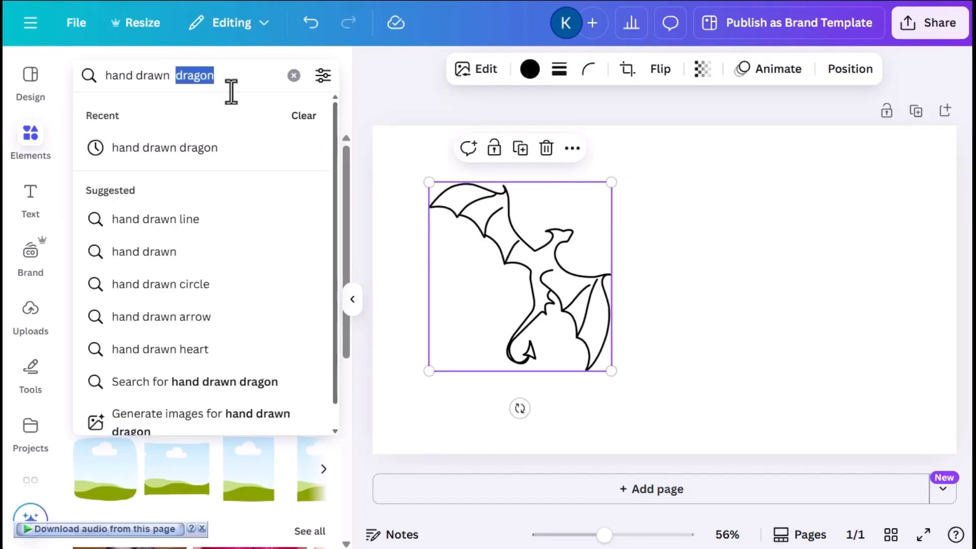
{"action": "type", "text": "princess"}
- Search 'hand drawn princess' graphics and place the yellow-gowned princess on the right of the page
{"action": "key", "text": "Return"}
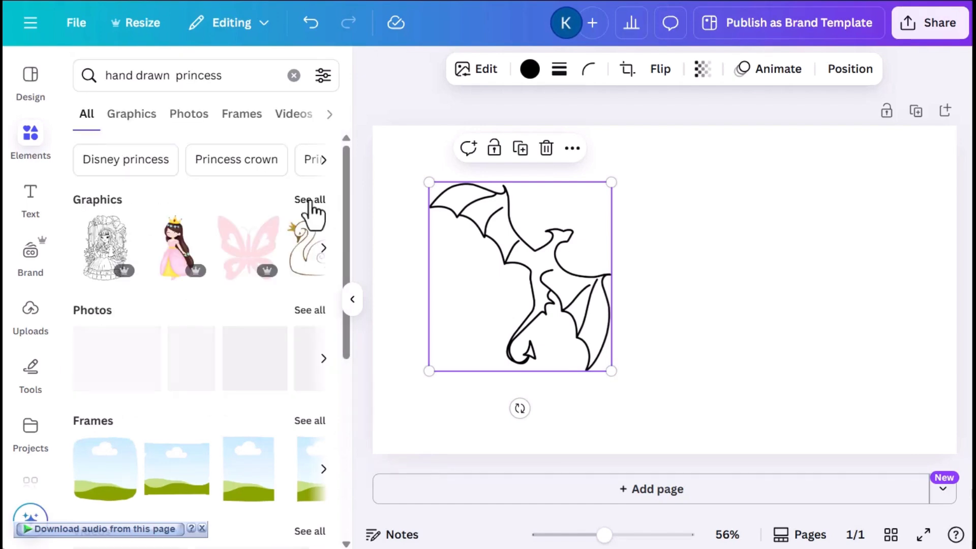
{"action": "left_click", "coordinate": [308, 200]}
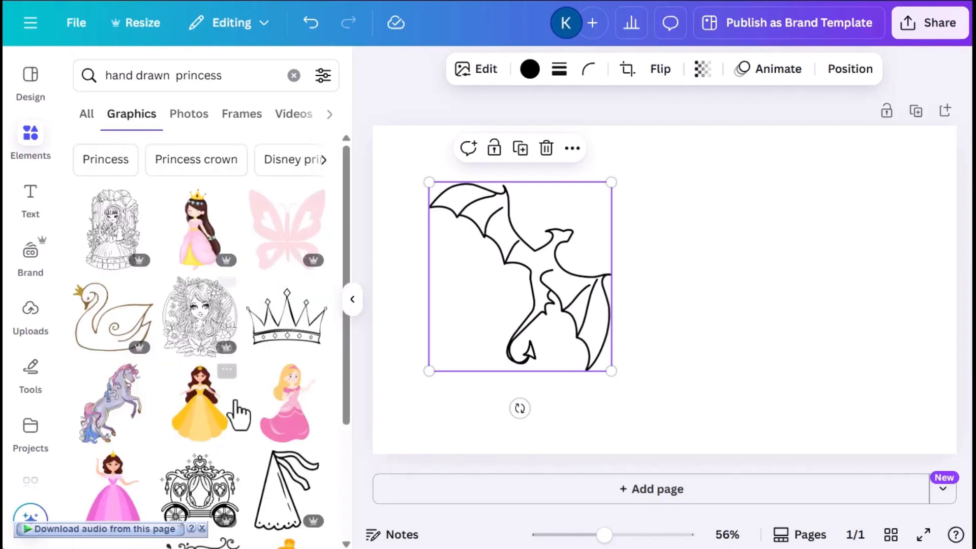
{"action": "mouse_move", "coordinate": [221, 420]}
{"action": "left_mouse_down"}
{"action": "mouse_move", "coordinate": [810, 332]}
{"action": "mouse_move", "coordinate": [834, 374]}
{"action": "mouse_move", "coordinate": [843, 371]}
{"action": "left_mouse_up"}
{"action": "left_click_drag", "start_coordinate": [791, 311], "coordinate": [815, 327]}
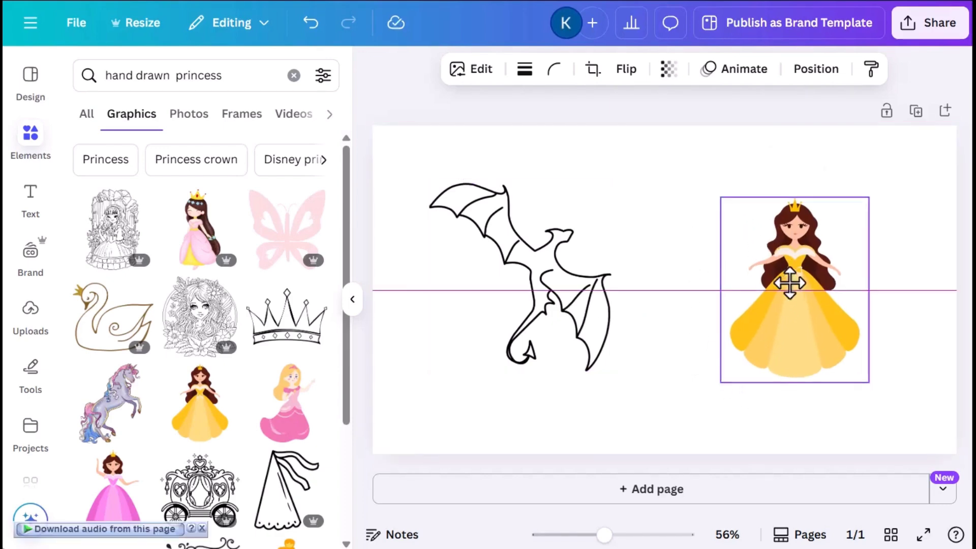
{"action": "left_click_drag", "start_coordinate": [800, 300], "coordinate": [803, 300]}
- Enlarge and raise the dragon, then search for 'hand drawn fire' graphics
{"action": "left_click", "coordinate": [597, 301]}
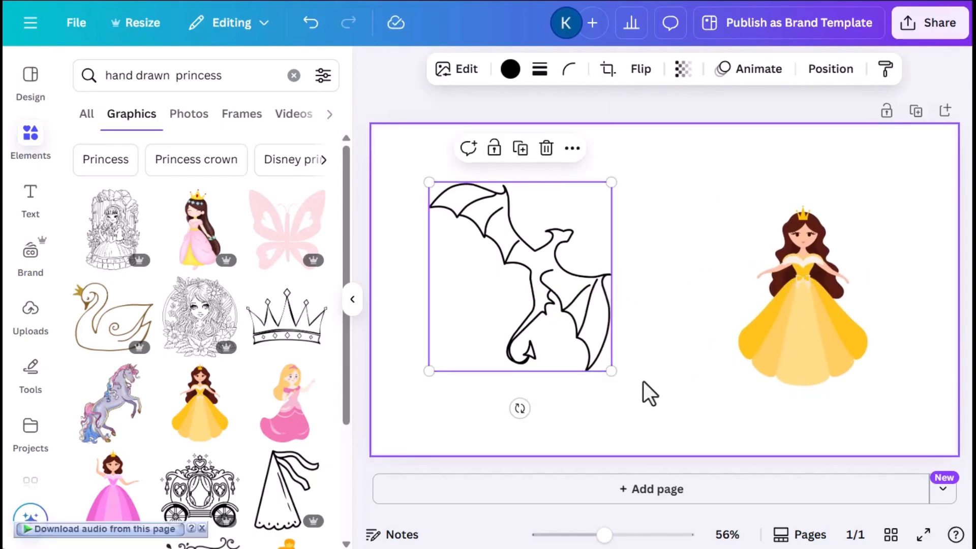
{"action": "left_click_drag", "start_coordinate": [613, 371], "coordinate": [651, 412]}
{"action": "left_click_drag", "start_coordinate": [597, 281], "coordinate": [596, 272]}
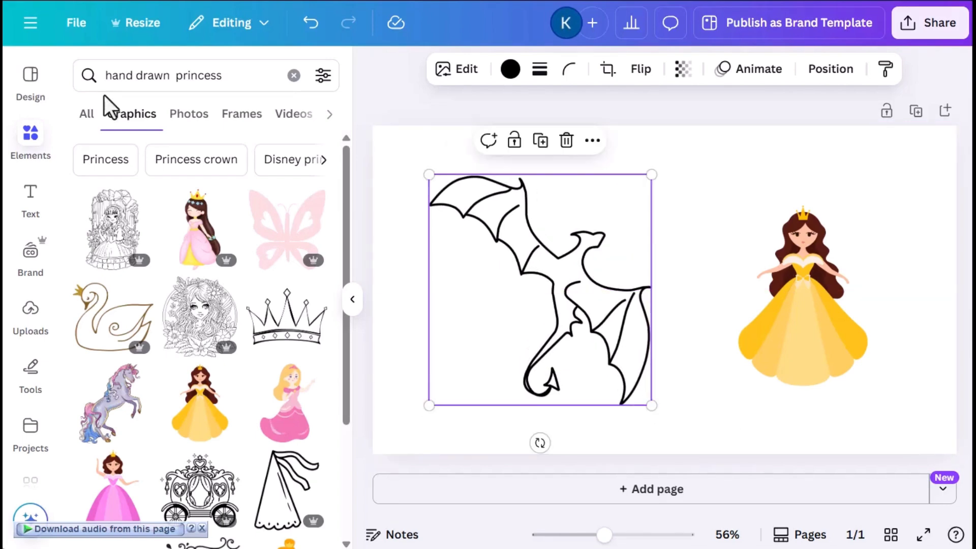
{"action": "left_click_drag", "start_coordinate": [173, 75], "coordinate": [242, 79]}
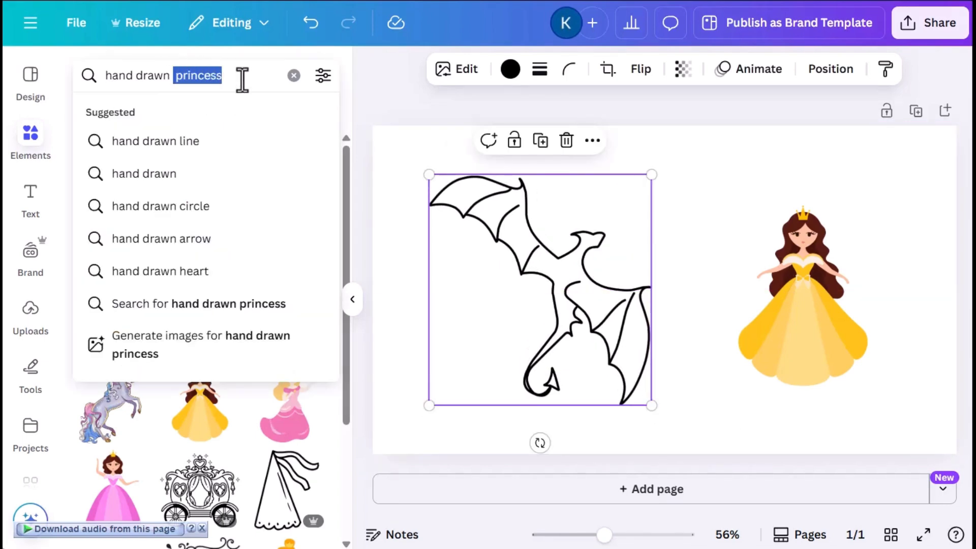
{"action": "key", "text": "BackSpace"}
{"action": "type", "text": "fire"}
{"action": "key", "text": "Return"}
- Swap the orange fire for a hand-drawn flame, rotated and moved to the dragon's mouth
{"action": "left_click_drag", "start_coordinate": [280, 244], "coordinate": [632, 192]}
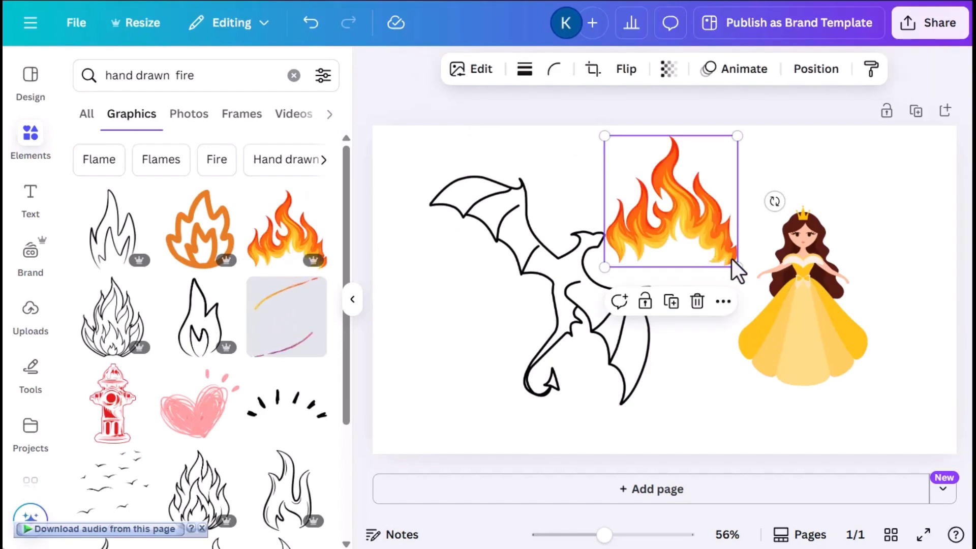
{"action": "scroll", "coordinate": [255, 377], "scroll_direction": "down", "scroll_amount": 3}
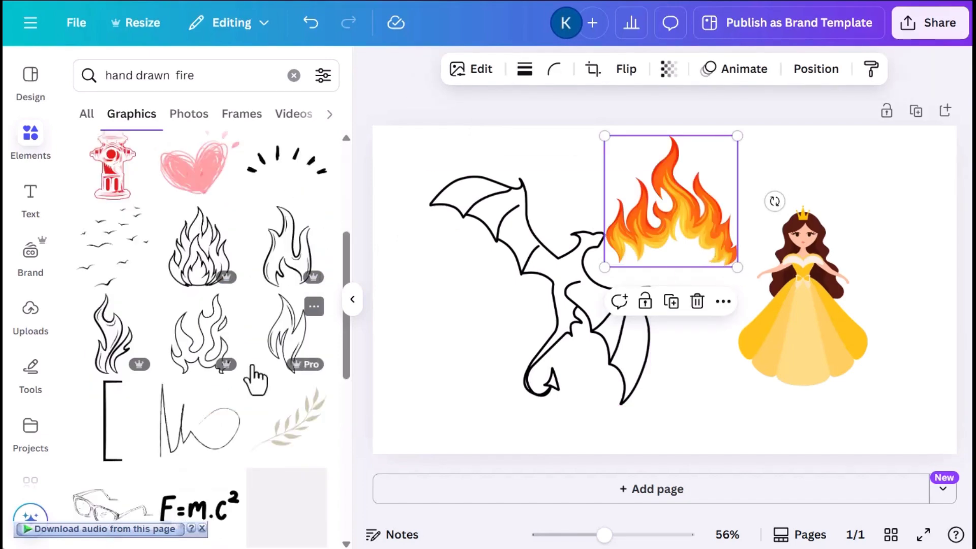
{"action": "left_click", "coordinate": [696, 312]}
{"action": "left_click_drag", "start_coordinate": [114, 332], "coordinate": [657, 149]}
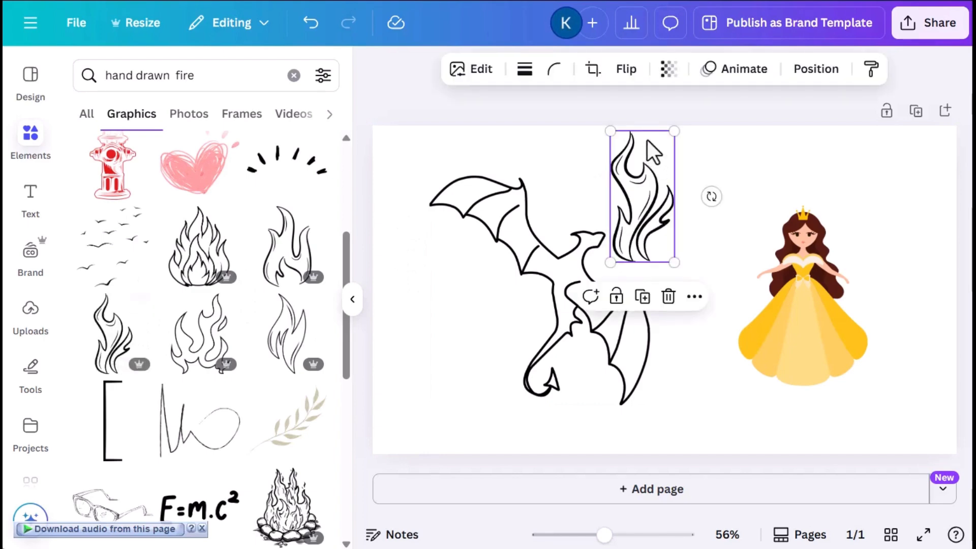
{"action": "left_click_drag", "start_coordinate": [711, 196], "coordinate": [689, 260]}
{"action": "left_click", "coordinate": [619, 158]}
{"action": "left_click_drag", "start_coordinate": [619, 159], "coordinate": [660, 189]}
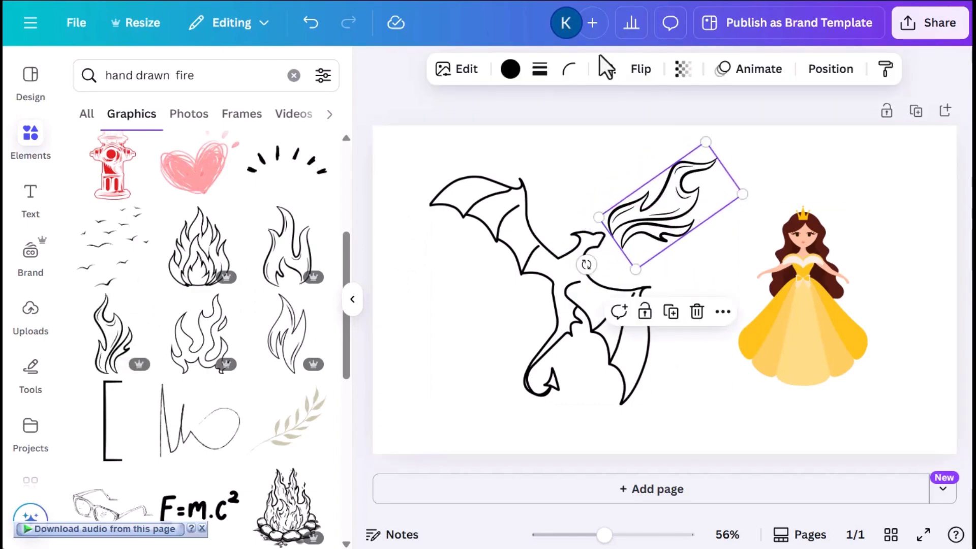
- Recolour the flame red from the Colour panel
{"action": "left_click", "coordinate": [510, 69]}
{"action": "left_click", "coordinate": [94, 348]}
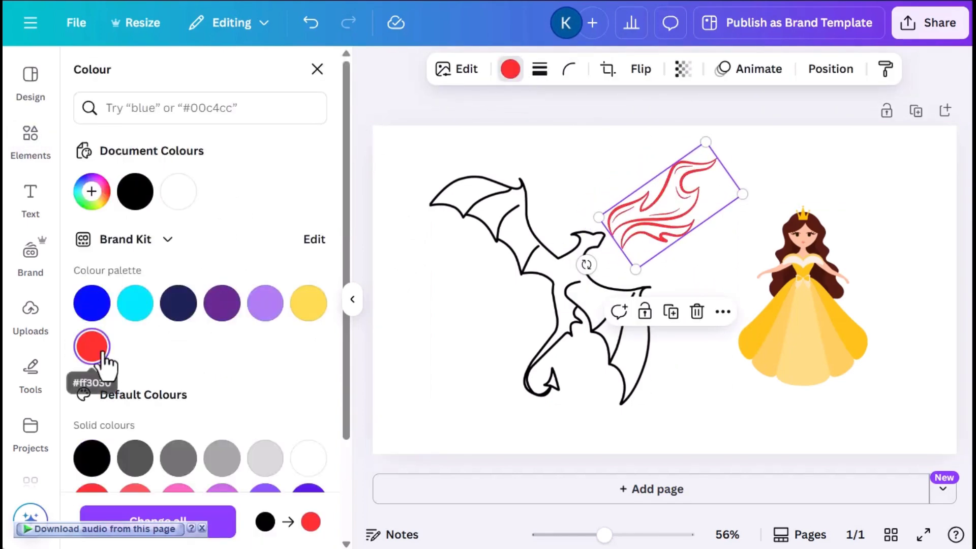
{"action": "left_click", "coordinate": [710, 315]}
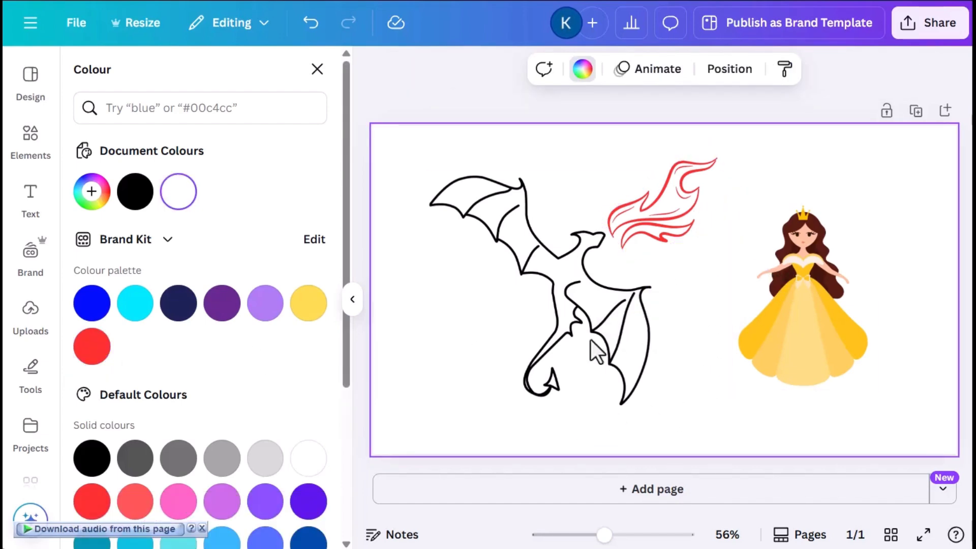
- Add page 2, try and remove a village graphic, then add the prince/knight graphic
{"action": "left_click", "coordinate": [670, 504]}
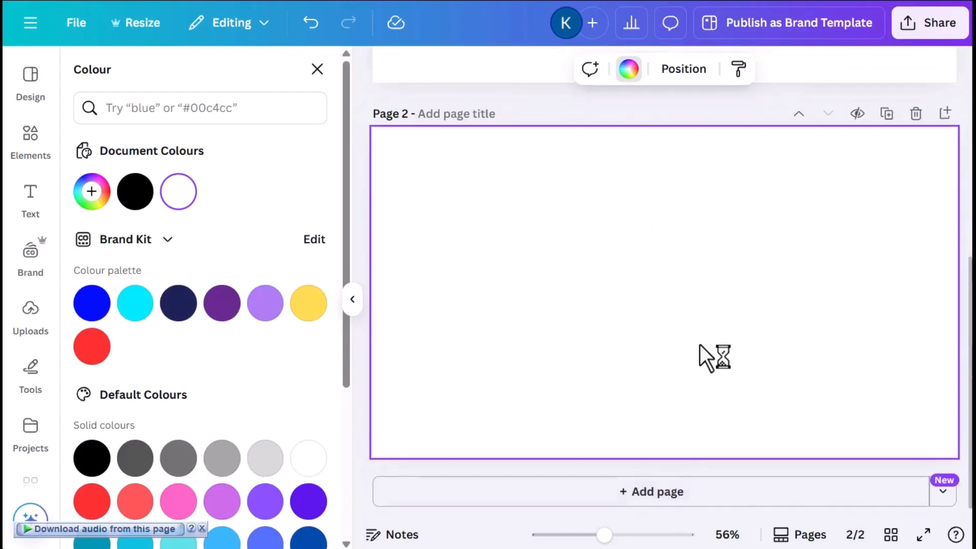
{"action": "scroll", "coordinate": [782, 374], "scroll_direction": "up", "scroll_amount": 5}
{"action": "scroll", "coordinate": [777, 364], "scroll_direction": "down", "scroll_amount": 1}
{"action": "scroll", "coordinate": [776, 364], "scroll_direction": "up", "scroll_amount": 2}
{"action": "scroll", "coordinate": [777, 366], "scroll_direction": "down", "scroll_amount": 3}
{"action": "scroll", "coordinate": [777, 365], "scroll_direction": "down", "scroll_amount": 1}
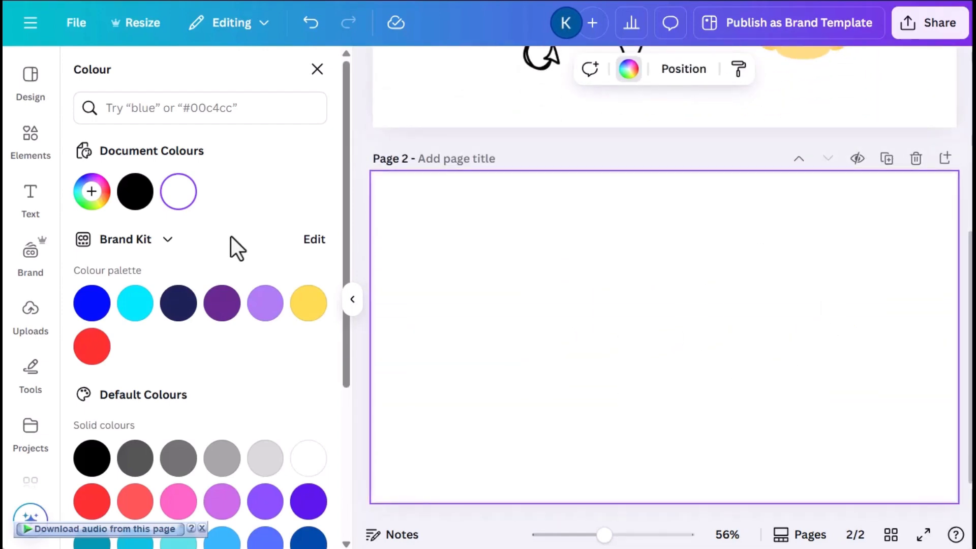
{"action": "left_click", "coordinate": [31, 157]}
{"action": "left_click", "coordinate": [130, 77]}
{"action": "type", "text": "hand draw"}
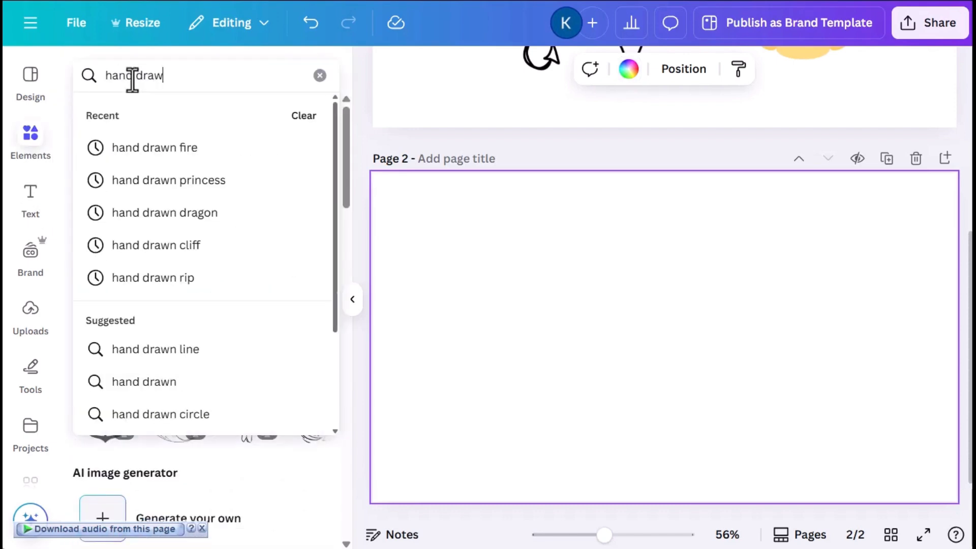
{"action": "type", "text": " villagers"}
{"action": "key", "text": "Return"}
{"action": "left_click_drag", "start_coordinate": [105, 248], "coordinate": [719, 398]}
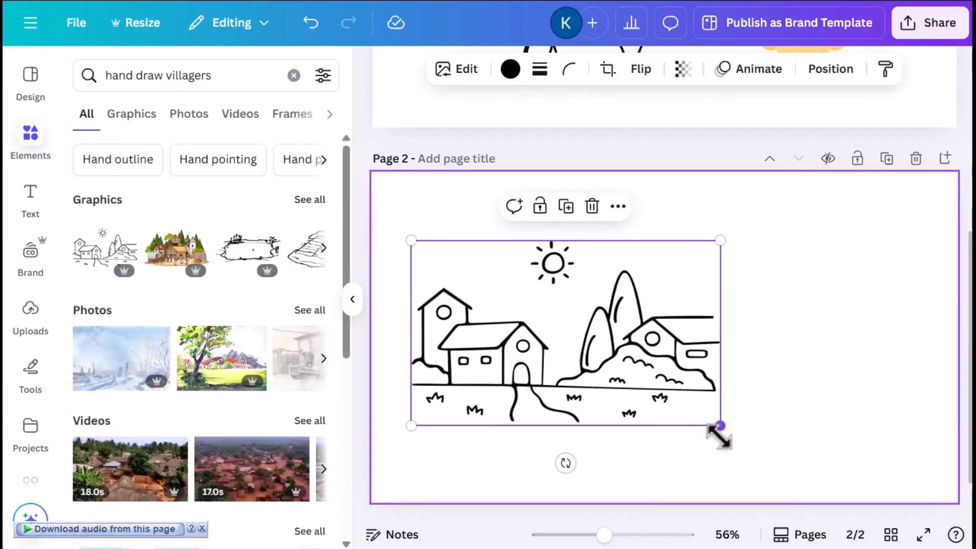
{"action": "key", "text": "Delete"}
{"action": "type", "text": "prince"}
{"action": "key", "text": "Return"}
{"action": "left_click", "coordinate": [184, 259]}
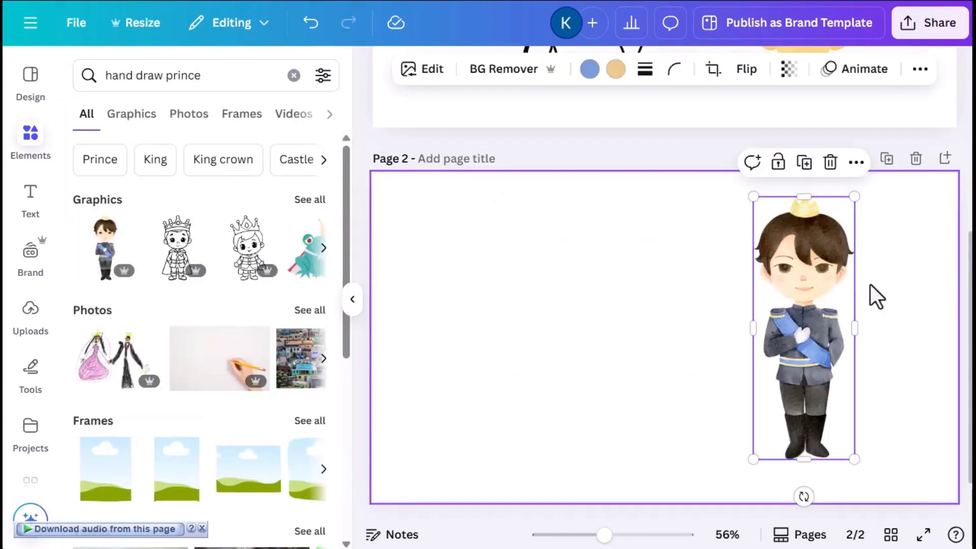
{"action": "type", "text": "with sword"}
{"action": "key", "text": "Return"}
- Copy the dragon and flames beside the knight on page 2 and add a blank page 3
{"action": "key", "text": "Delete"}
{"action": "left_click_drag", "start_coordinate": [104, 248], "coordinate": [756, 409]}
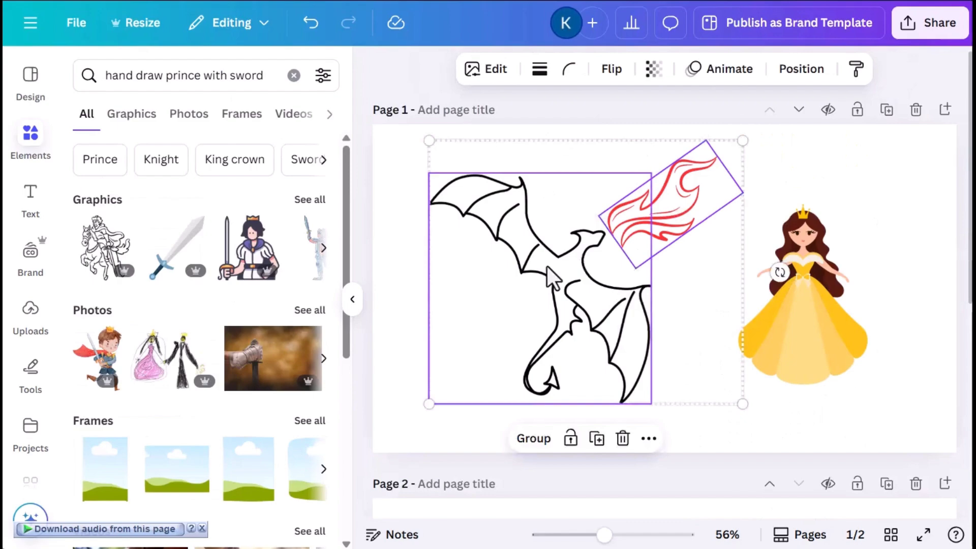
{"action": "left_click_drag", "start_coordinate": [632, 330], "coordinate": [862, 302]}
{"action": "key", "text": "ctrl+Return"}
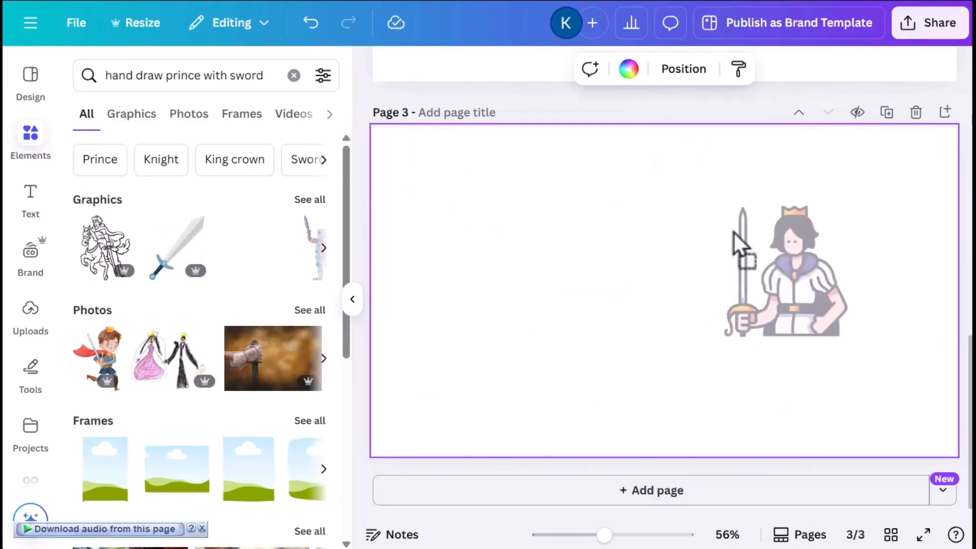
{"action": "left_click_drag", "start_coordinate": [251, 248], "coordinate": [104, 275]}
- Place a tombstone graphic with an enlarged DRAGON heading on page 3 and add page 4
{"action": "left_click", "coordinate": [264, 75]}
{"action": "type", "text": "rip"}
{"action": "key", "text": "Return"}
{"action": "left_click", "coordinate": [104, 246]}
{"action": "left_click_drag", "start_coordinate": [747, 415], "coordinate": [682, 381]}
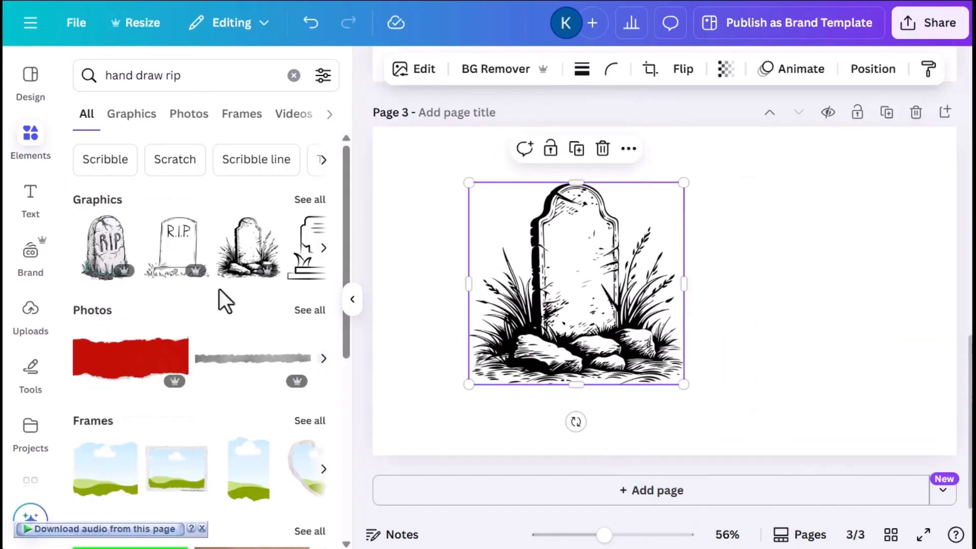
{"action": "left_click", "coordinate": [164, 315]}
{"action": "type", "text": "DRAGON"}
{"action": "left_click_drag", "start_coordinate": [847, 277], "coordinate": [924, 313]}
{"action": "key", "text": "ctrl+Return"}
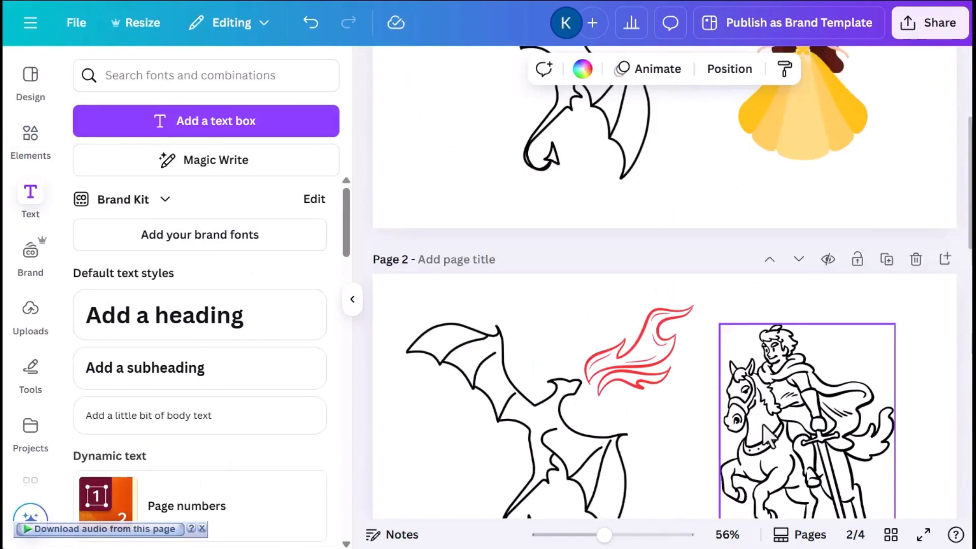
- Paste the knight and princess on page 4, princess on the left, and add a castle graphic
{"action": "key", "text": "ctrl+v"}
{"action": "left_click_drag", "start_coordinate": [770, 327], "coordinate": [458, 323]}
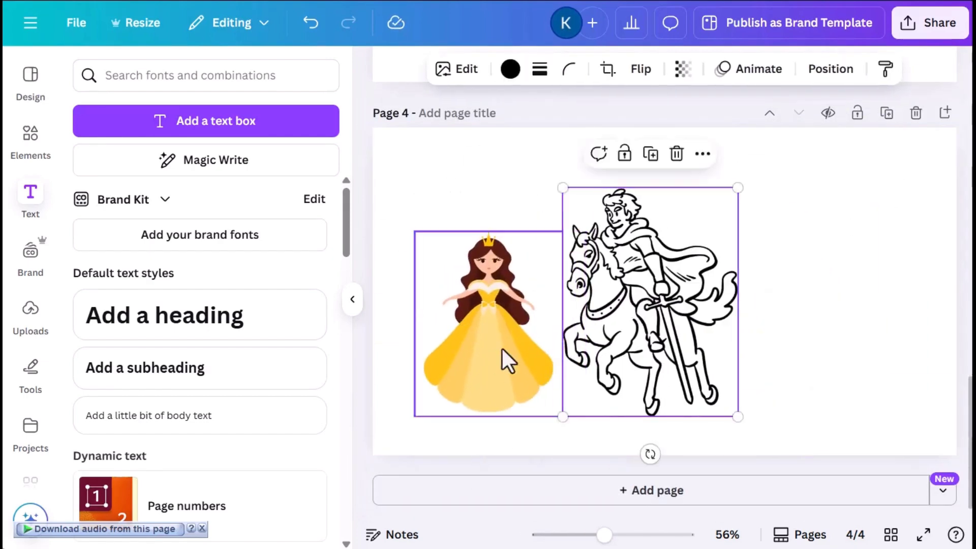
{"action": "left_click", "coordinate": [31, 137]}
{"action": "left_click", "coordinate": [168, 75]}
{"action": "key", "text": "BackSpace"}
{"action": "key", "text": "BackSpace"}
{"action": "key", "text": "BackSpace"}
{"action": "type", "text": "castle"}
{"action": "key", "text": "Return"}
{"action": "left_click", "coordinate": [206, 316]}
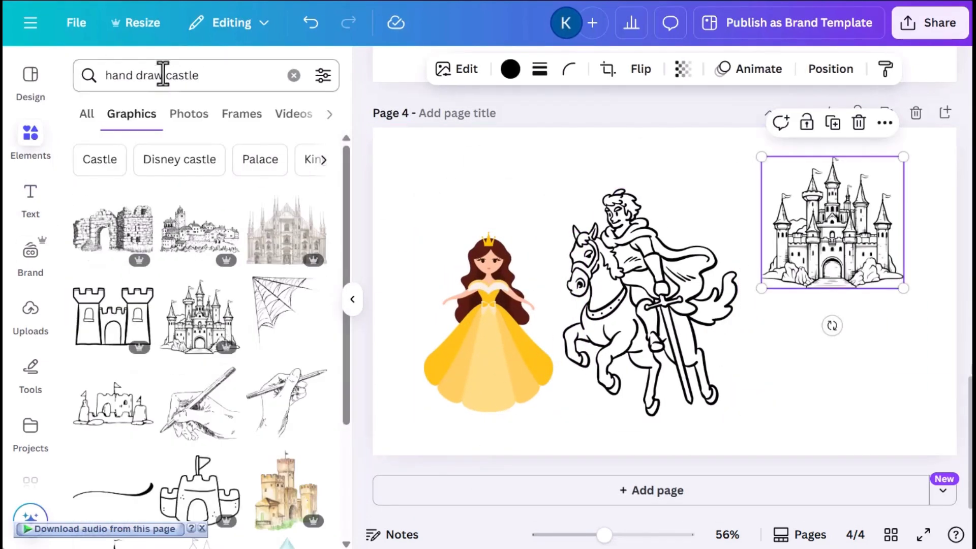
- Replace the road graphic with a dashed path rotated and shrunk at the bottom-right of page 4
{"action": "double_click", "coordinate": [182, 76]}
{"action": "type", "text": "road"}
{"action": "key", "text": "Return"}
{"action": "scroll", "coordinate": [183, 389], "scroll_direction": "down", "scroll_amount": 2}
{"action": "scroll", "coordinate": [114, 335], "scroll_direction": "up", "scroll_amount": 2}
{"action": "left_click_drag", "start_coordinate": [114, 338], "coordinate": [821, 358]}
{"action": "right_click", "coordinate": [817, 337]}
{"action": "left_click", "coordinate": [719, 267]}
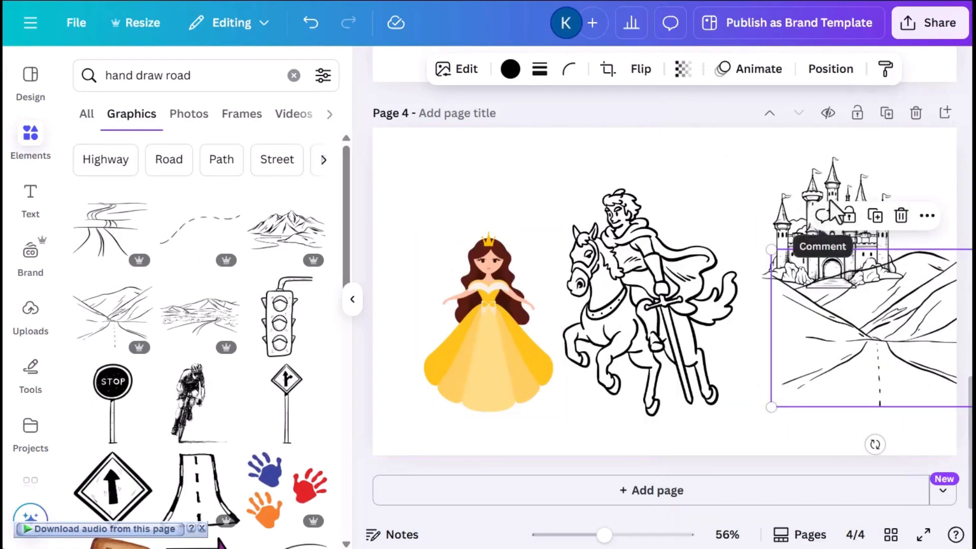
{"action": "left_click_drag", "start_coordinate": [871, 442], "coordinate": [962, 465]}
{"action": "key", "text": "Delete"}
{"action": "left_click_drag", "start_coordinate": [200, 224], "coordinate": [762, 399]}
{"action": "left_click_drag", "start_coordinate": [847, 468], "coordinate": [893, 272]}
{"action": "left_click", "coordinate": [924, 294]}
{"action": "scroll", "coordinate": [864, 341], "scroll_direction": "up", "scroll_amount": 15}
{"action": "scroll", "coordinate": [911, 363], "scroll_direction": "down", "scroll_amount": 4}
{"action": "scroll", "coordinate": [910, 363], "scroll_direction": "down", "scroll_amount": 3}
{"action": "scroll", "coordinate": [910, 365], "scroll_direction": "down", "scroll_amount": 8}
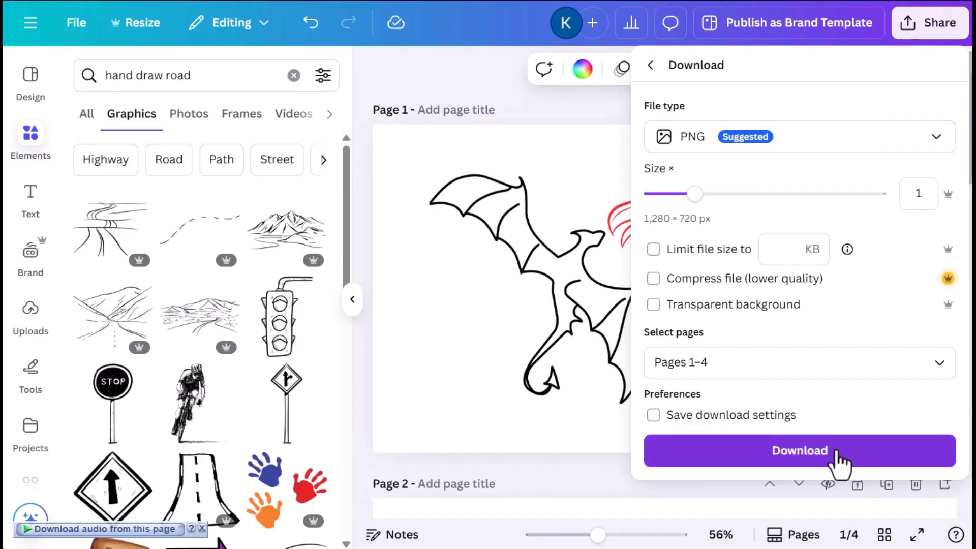
- Download the four pages as PNG images and start creating a new blank design
{"action": "left_click", "coordinate": [839, 454]}
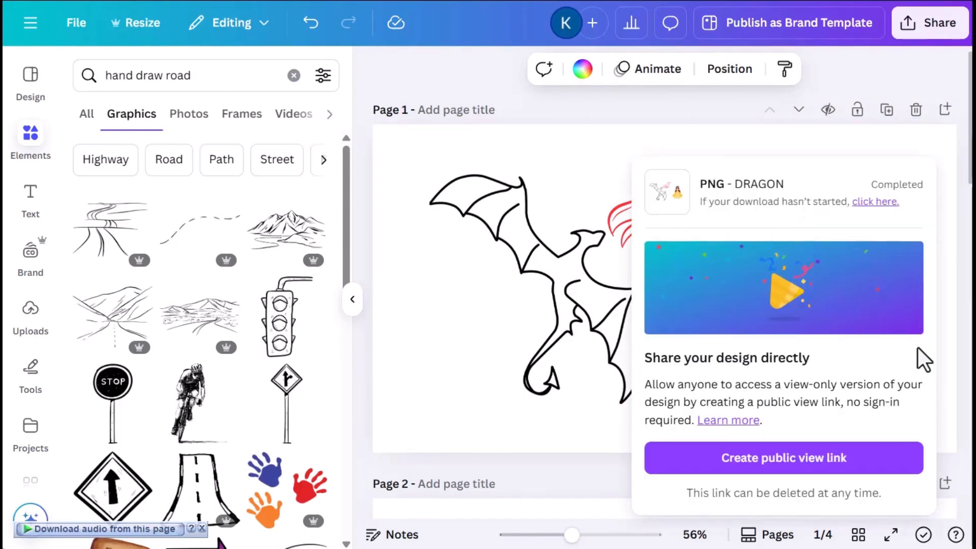
{"action": "left_click", "coordinate": [634, 329]}
{"action": "left_click", "coordinate": [31, 23]}
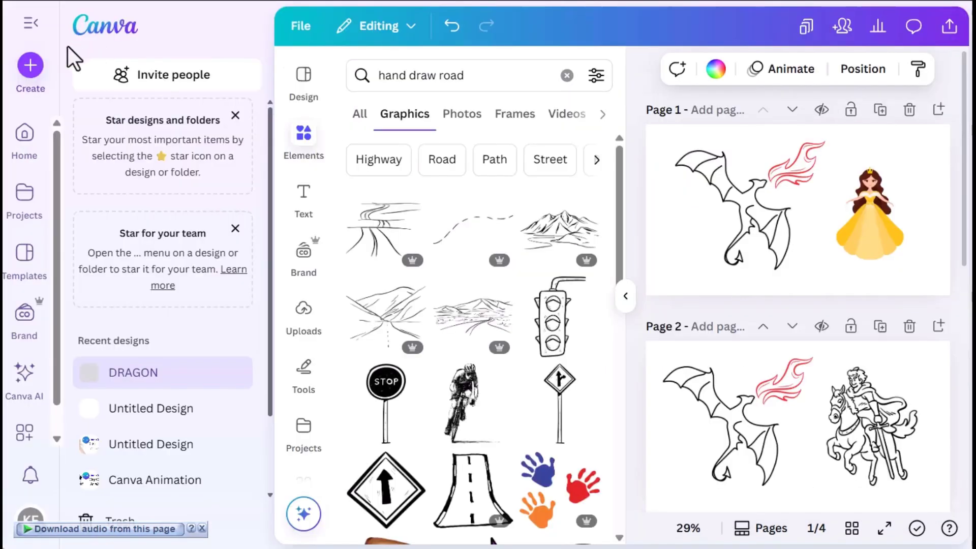
{"action": "left_click", "coordinate": [31, 69]}
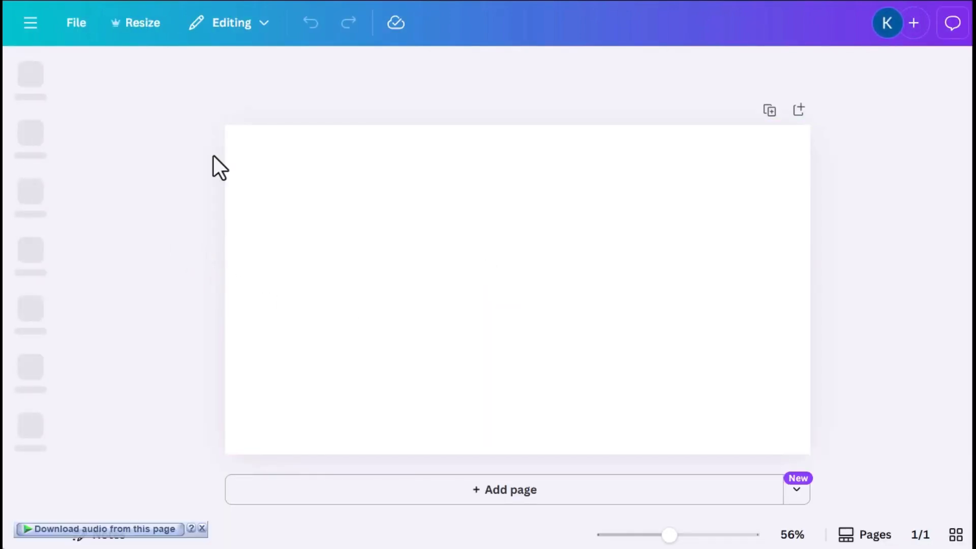
{"action": "scroll", "coordinate": [31, 275], "scroll_direction": "down", "scroll_amount": 1}
{"action": "scroll", "coordinate": [30, 275], "scroll_direction": "down", "scroll_amount": 2}
{"action": "scroll", "coordinate": [30, 274], "scroll_direction": "down", "scroll_amount": 1}
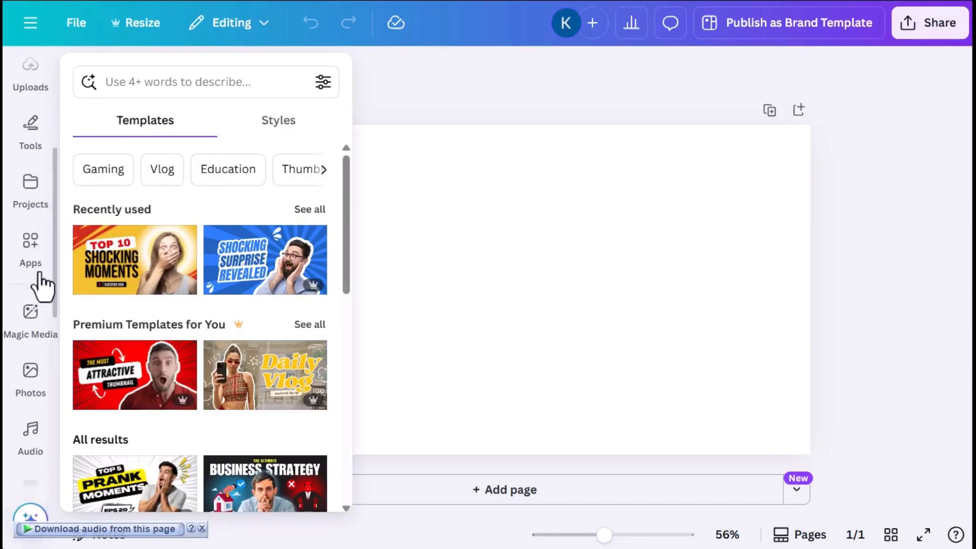
- Search the Apps library for 'speed painter' and open the Speed Painter app
{"action": "left_click", "coordinate": [30, 252]}
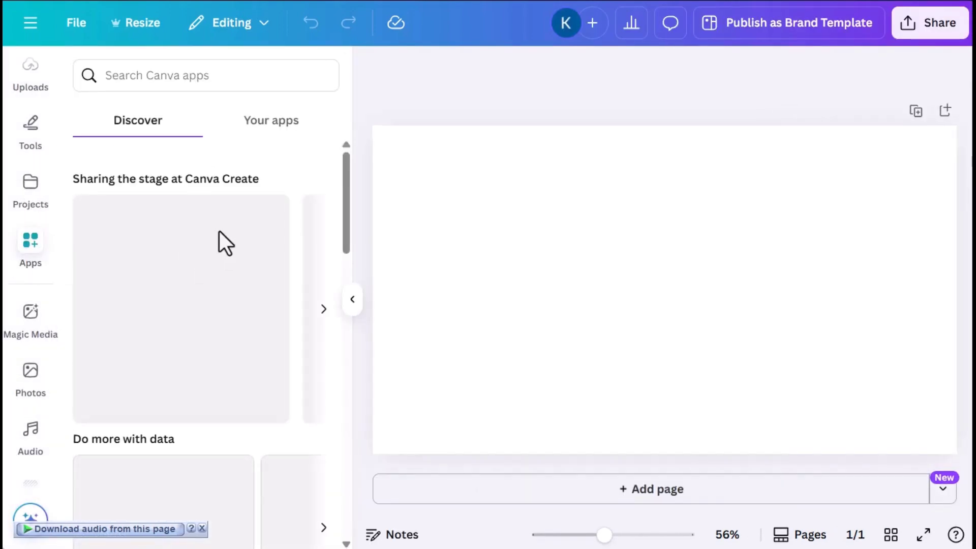
{"action": "left_click", "coordinate": [175, 76]}
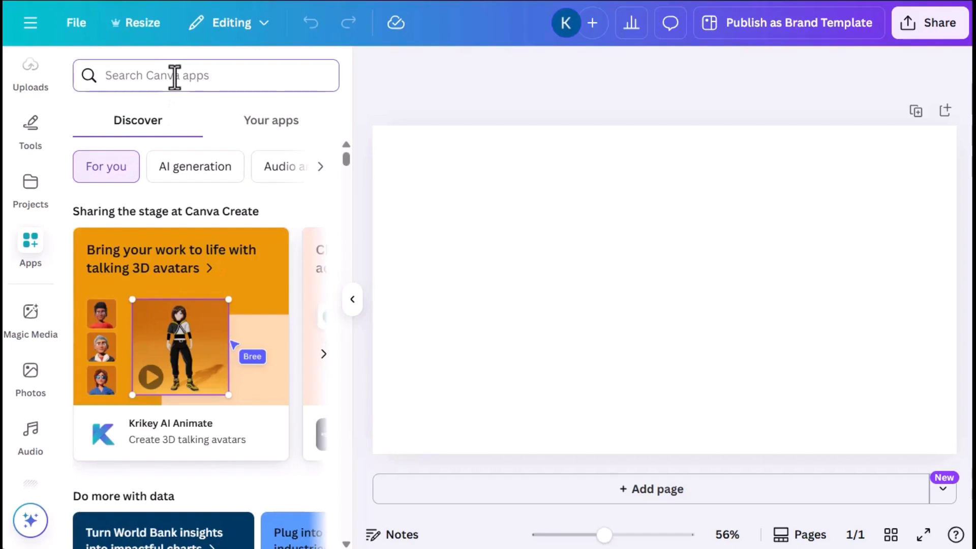
{"action": "type", "text": "painter"}
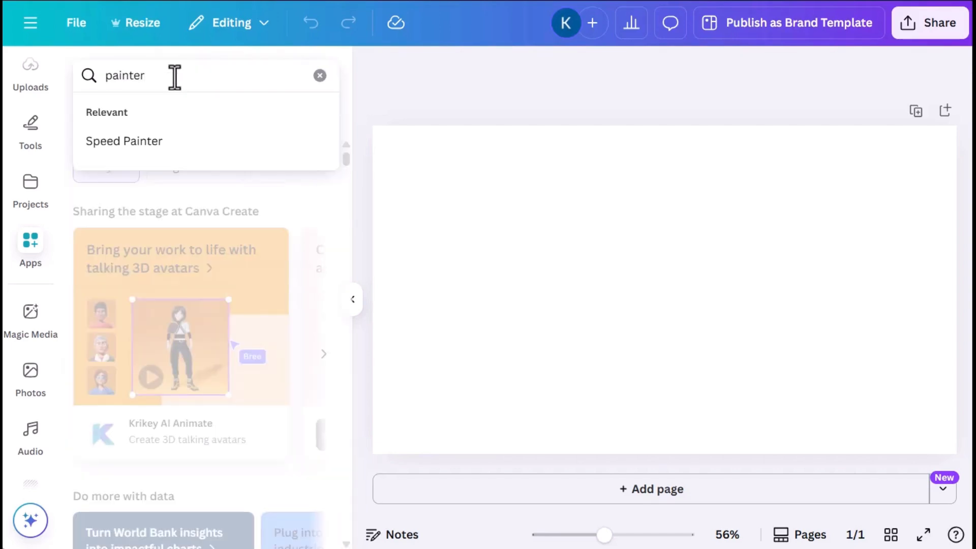
{"action": "type", "text": "te"}
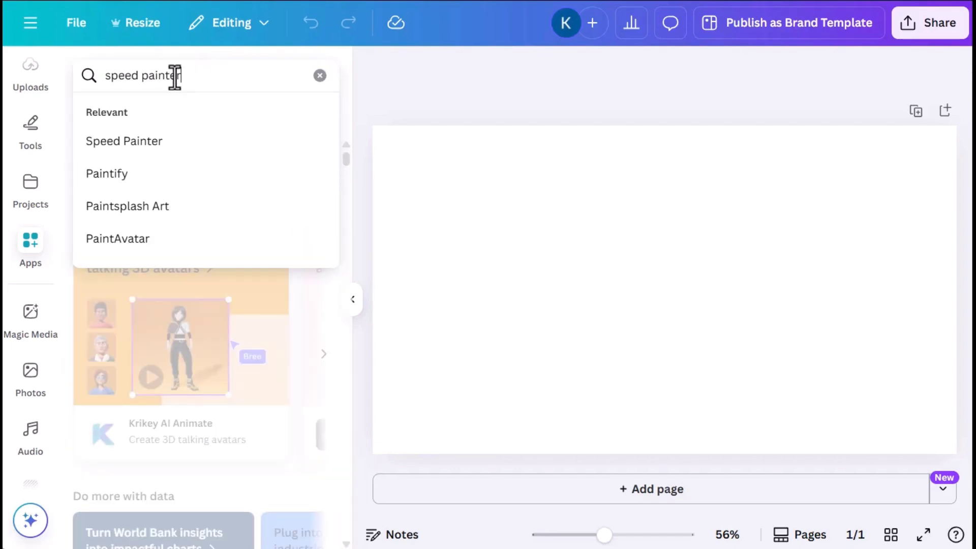
{"action": "type", "text": "r"}
{"action": "key", "text": "Return"}
{"action": "left_click", "coordinate": [304, 244]}
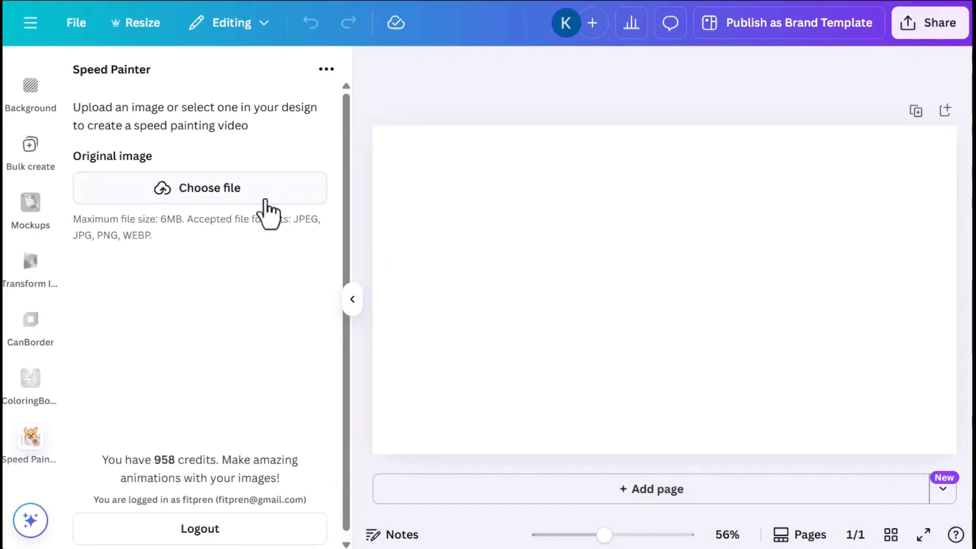
- Upload 1.png from the Canva Animation folder into Speed Painter
{"action": "left_click", "coordinate": [222, 197]}
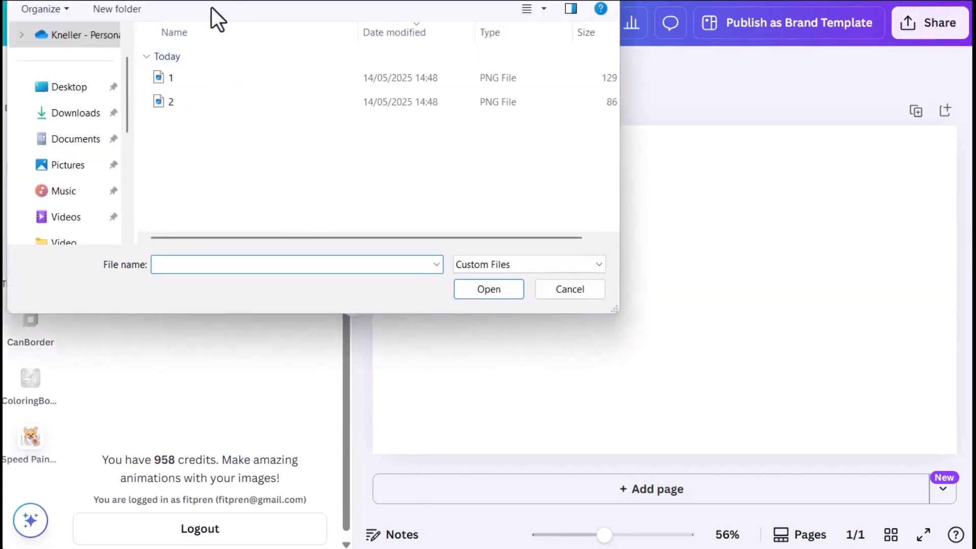
{"action": "double_click", "coordinate": [187, 100]}
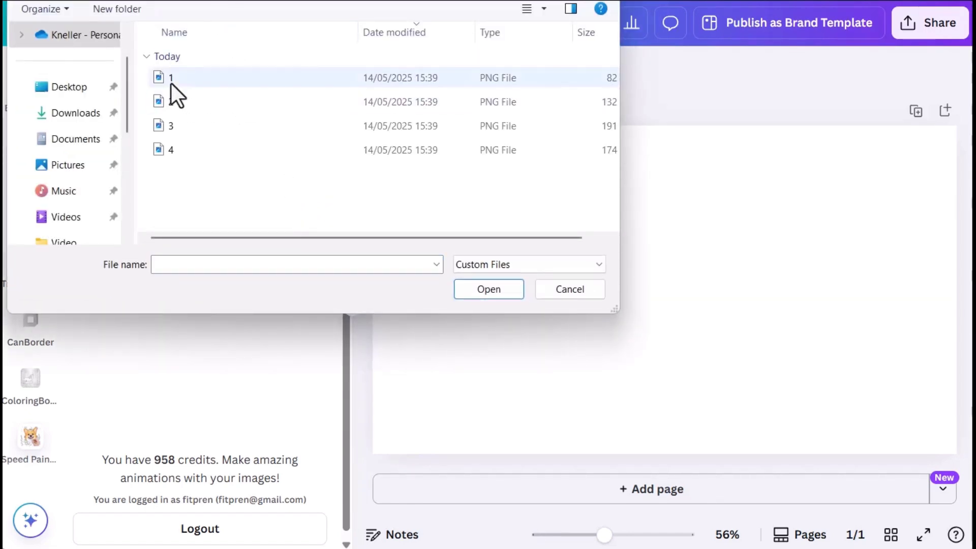
{"action": "mouse_move", "coordinate": [171, 78]}
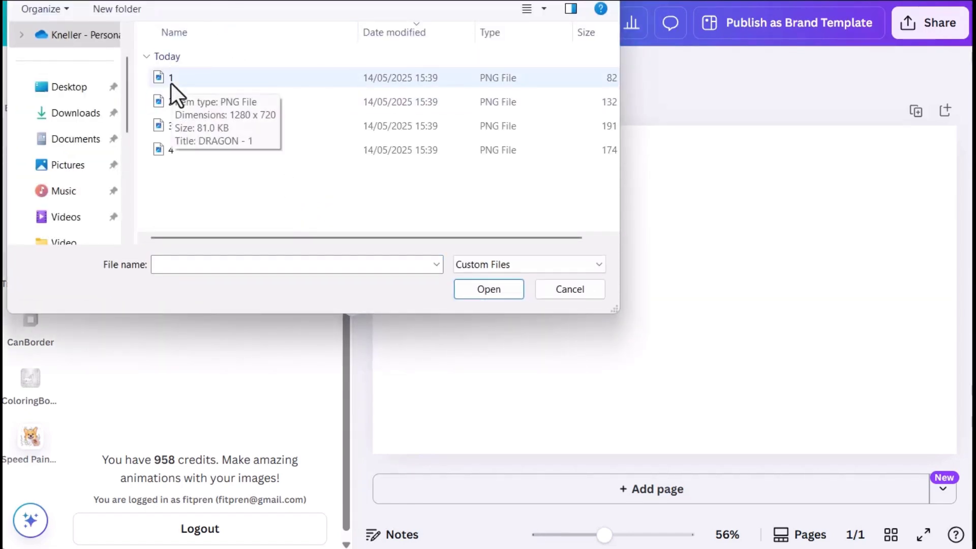
{"action": "left_click", "coordinate": [171, 83]}
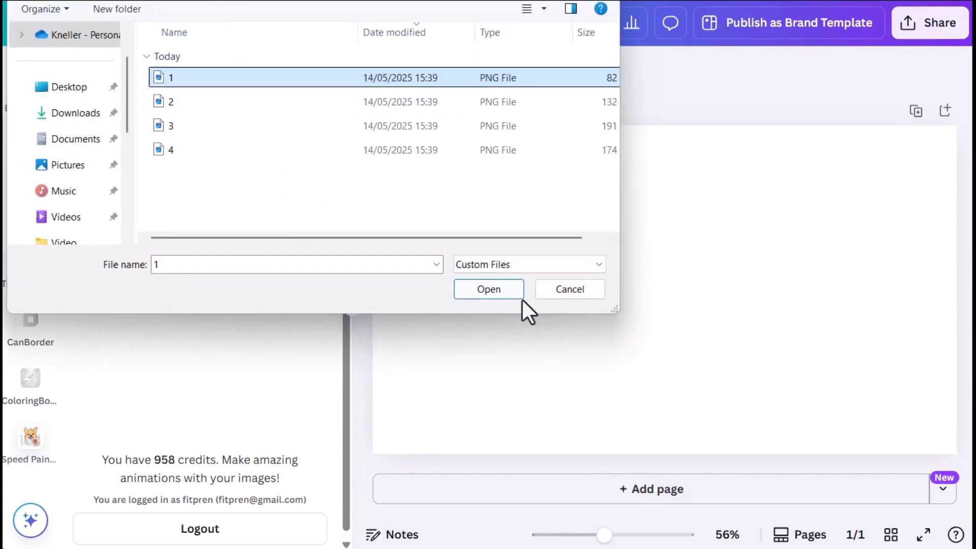
{"action": "left_click", "coordinate": [488, 289]}
{"action": "scroll", "coordinate": [229, 353], "scroll_direction": "down", "scroll_amount": 2}
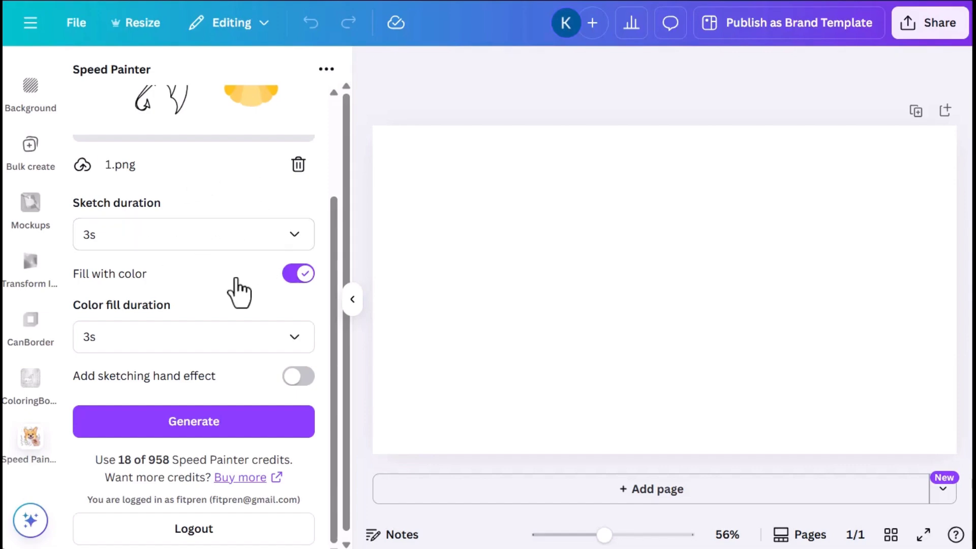
{"action": "scroll", "coordinate": [229, 320], "scroll_direction": "down", "scroll_amount": 1}
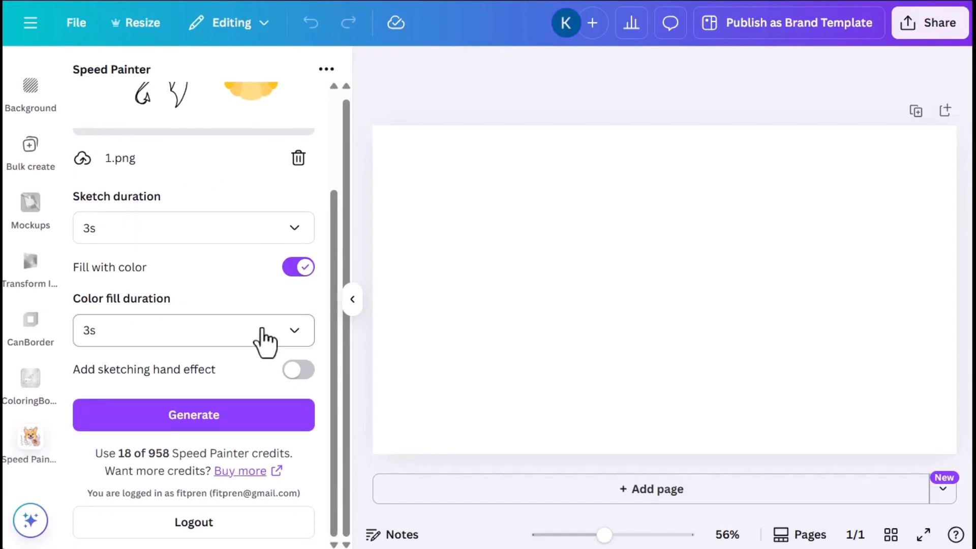
- Set the Speed Painter sketch duration to 10s with the sketching hand and generate the dragon-scene video
{"action": "left_click", "coordinate": [293, 340]}
{"action": "left_click", "coordinate": [224, 283]}
{"action": "left_click", "coordinate": [289, 239]}
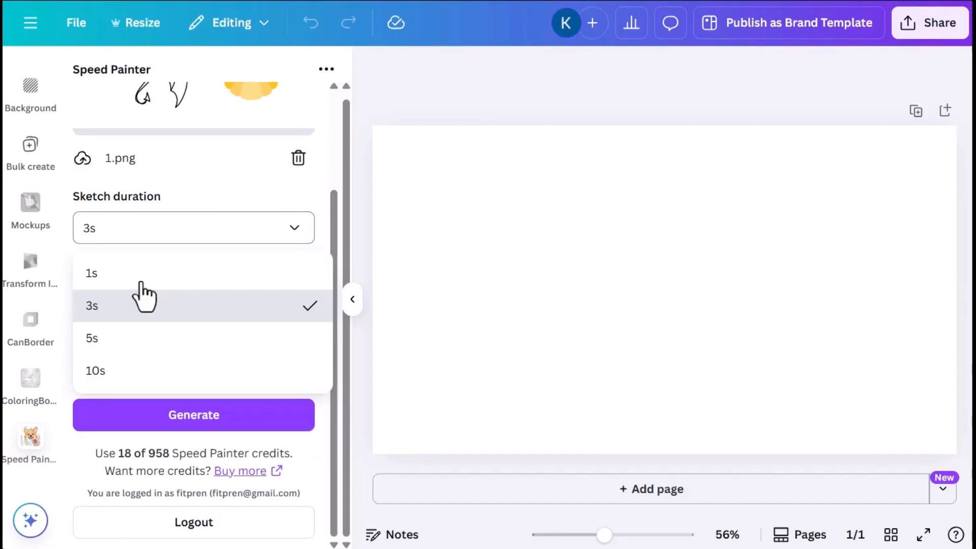
{"action": "left_click", "coordinate": [120, 374]}
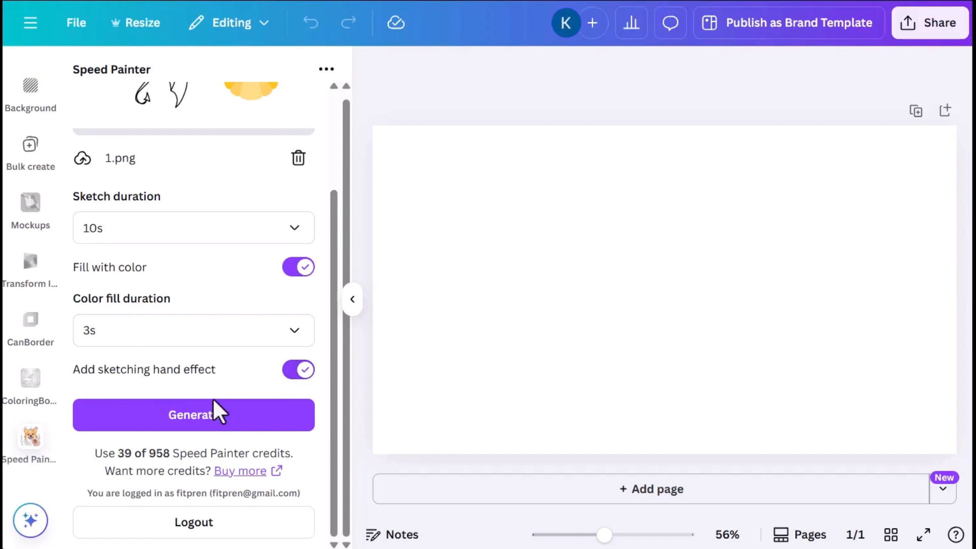
{"action": "left_click", "coordinate": [213, 420]}
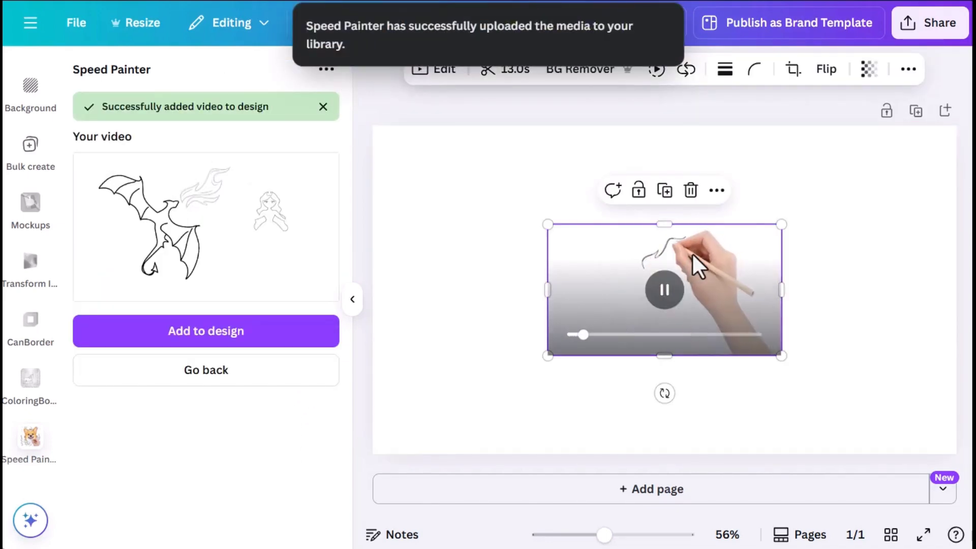
- Set the dragon sketch video as the page 1 background and add a blank second page
{"action": "right_click", "coordinate": [693, 257]}
{"action": "left_click", "coordinate": [766, 458]}
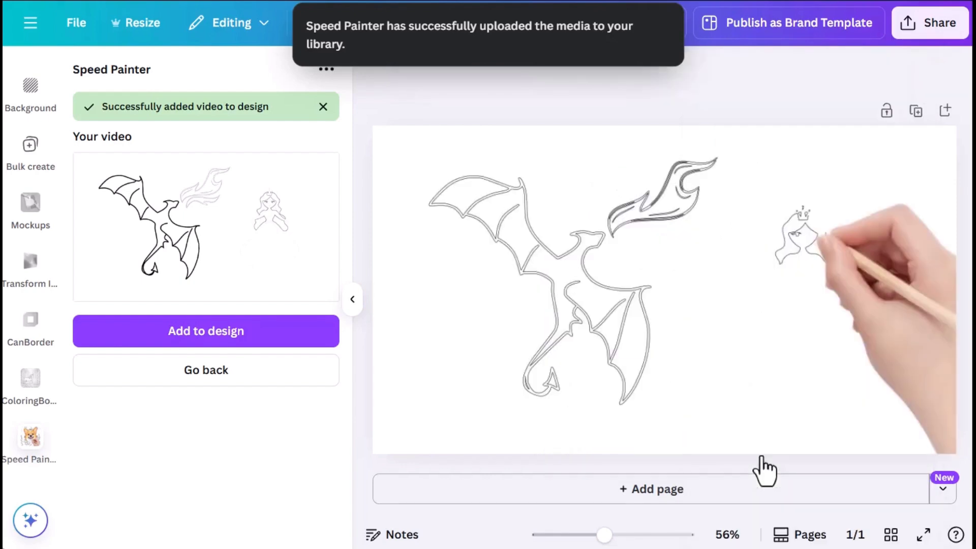
{"action": "left_click", "coordinate": [660, 285]}
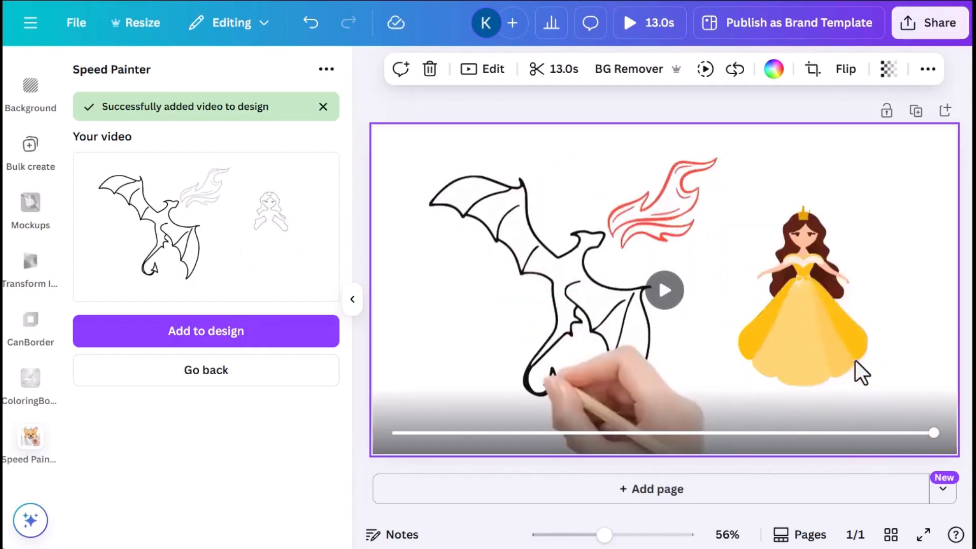
{"action": "left_click", "coordinate": [206, 373]}
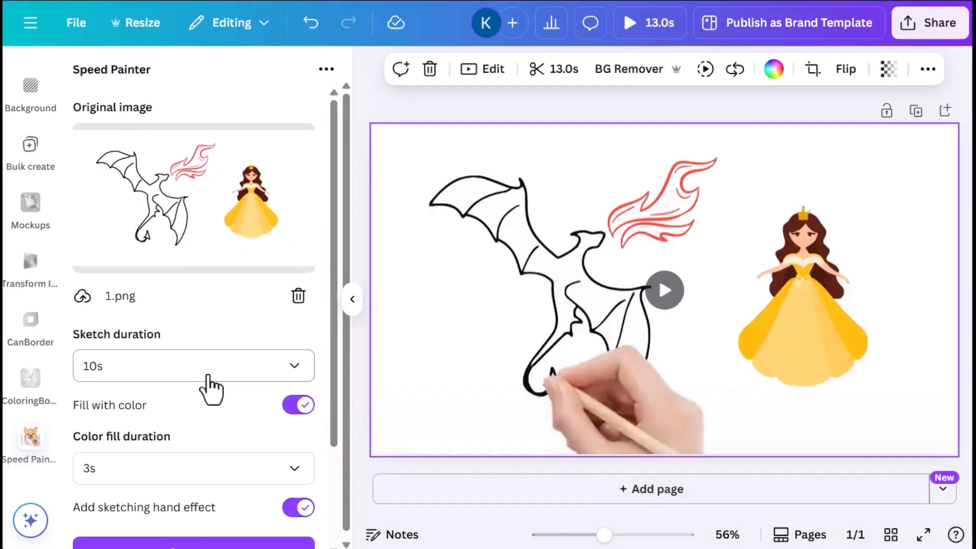
{"action": "left_click", "coordinate": [657, 497]}
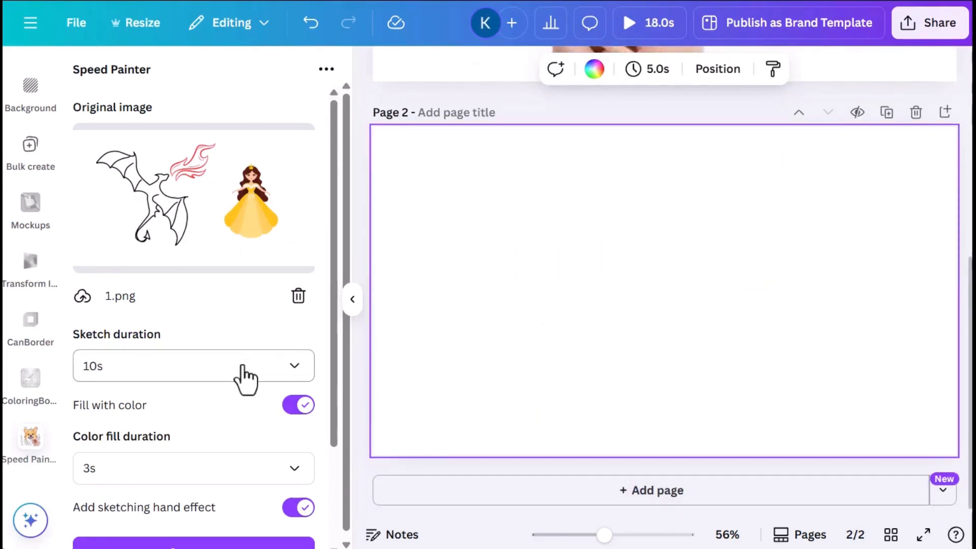
{"action": "scroll", "coordinate": [245, 378], "scroll_direction": "down", "scroll_amount": 2}
{"action": "scroll", "coordinate": [246, 377], "scroll_direction": "up", "scroll_amount": 2}
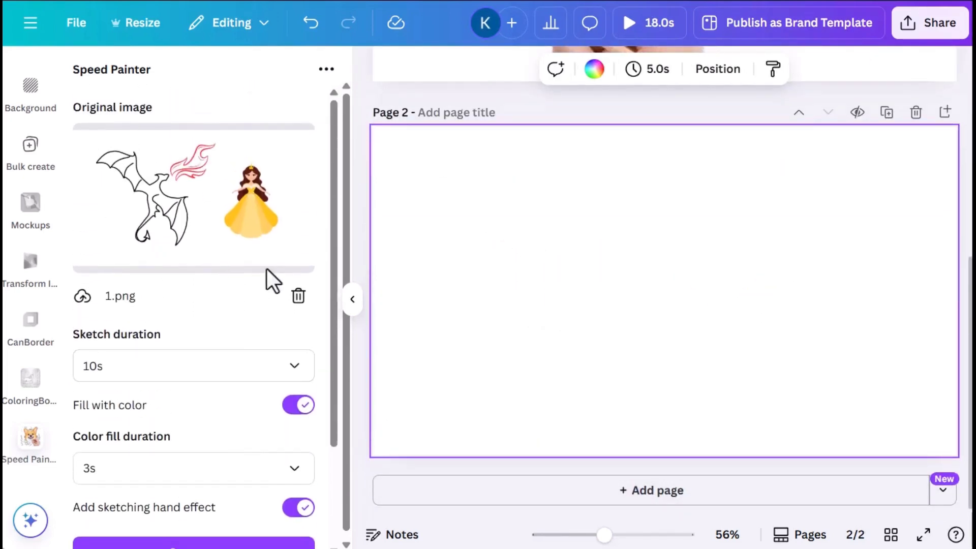
- Replace 1.png with 2.png in Speed Painter and add the dragon-and-knight sketch video to page 2
{"action": "left_click", "coordinate": [299, 297]}
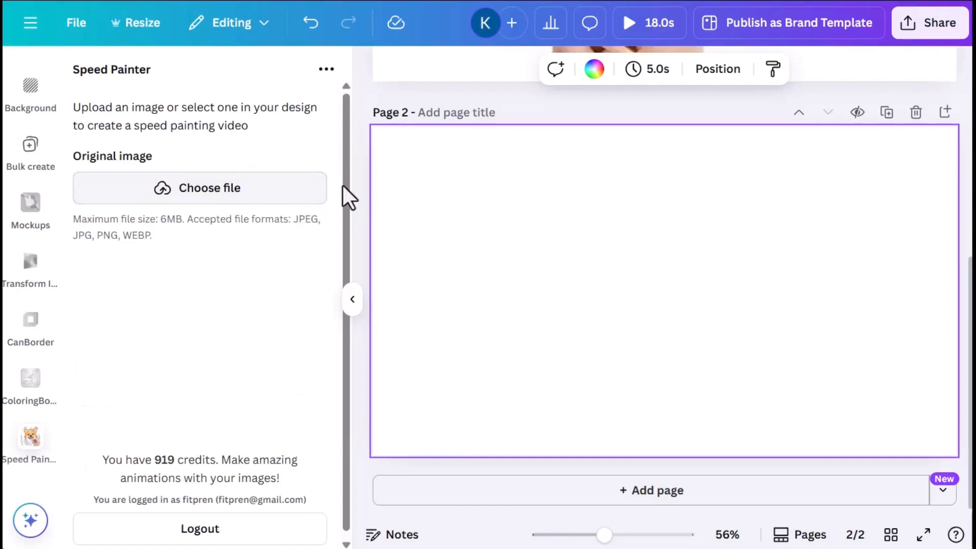
{"action": "left_click", "coordinate": [316, 187]}
{"action": "left_click", "coordinate": [175, 100]}
{"action": "left_click", "coordinate": [501, 291]}
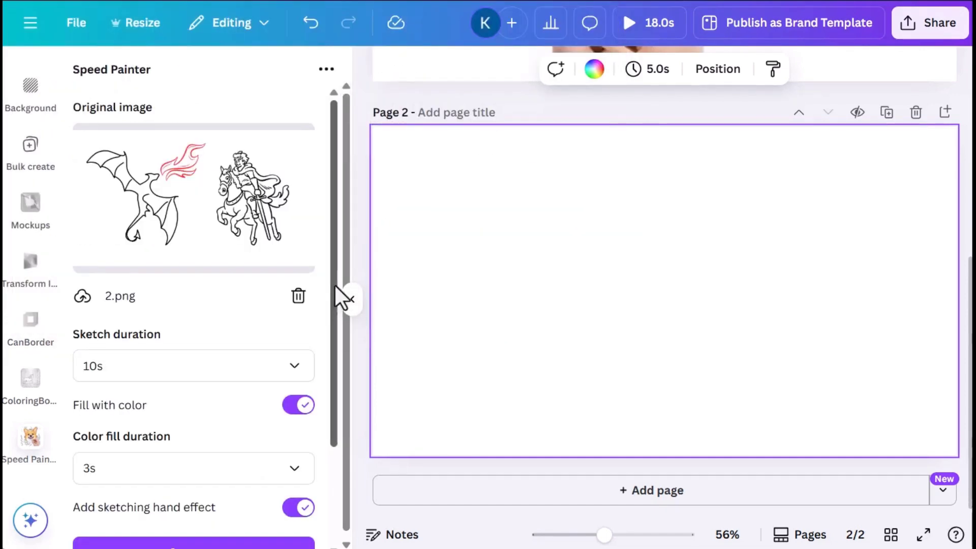
{"action": "scroll", "coordinate": [229, 320], "scroll_direction": "down", "scroll_amount": 1}
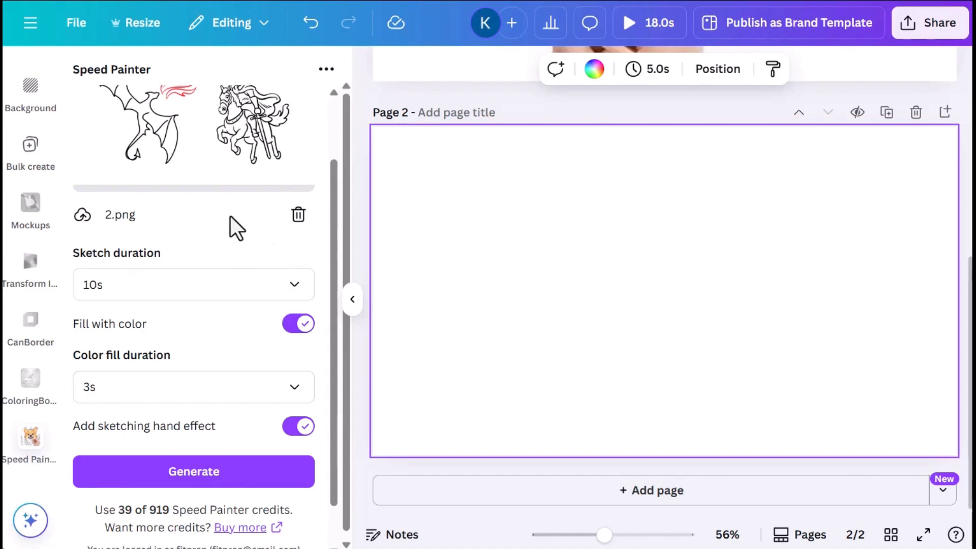
{"action": "scroll", "coordinate": [237, 224], "scroll_direction": "up", "scroll_amount": 1}
{"action": "scroll", "coordinate": [230, 221], "scroll_direction": "down", "scroll_amount": 1}
{"action": "left_click", "coordinate": [183, 482]}
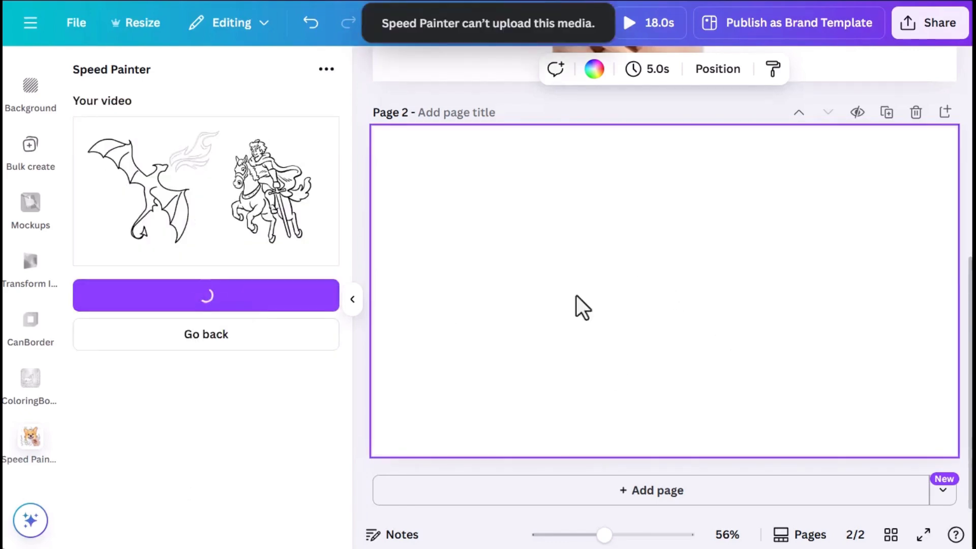
{"action": "left_click", "coordinate": [663, 294]}
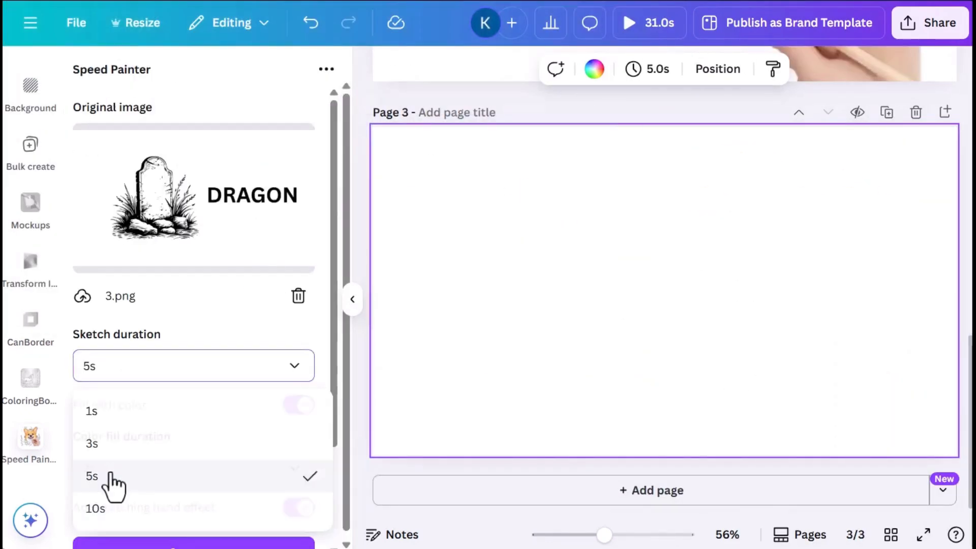
- Add the gravestone DRAGON sketch video to page 3 and start choosing the next image
{"action": "left_click", "coordinate": [228, 303]}
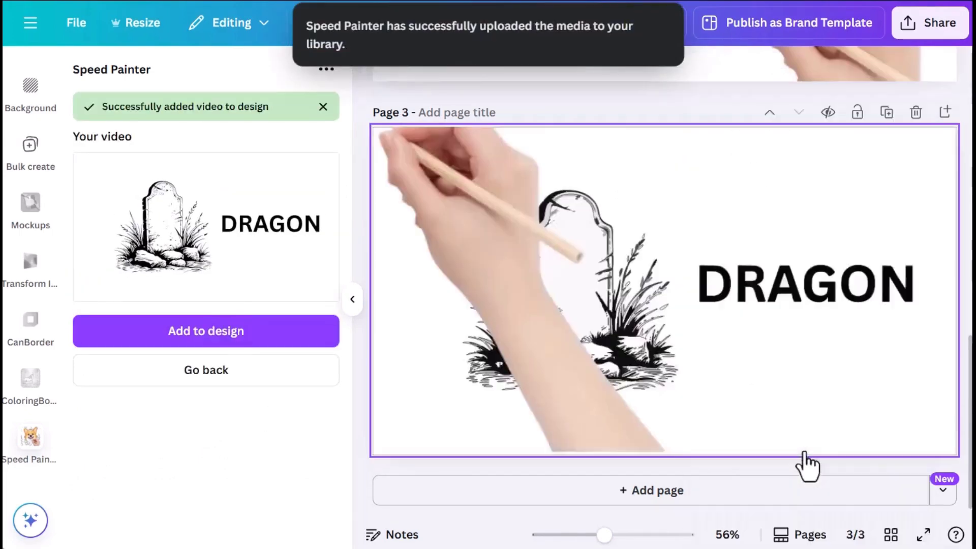
{"action": "left_click", "coordinate": [217, 369]}
{"action": "left_click", "coordinate": [250, 259]}
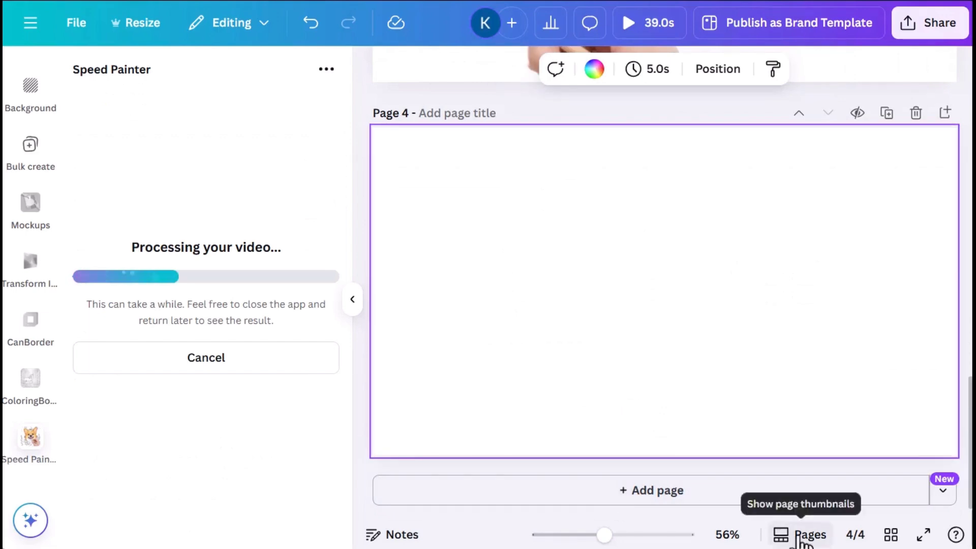
- Load 4.png into Speed Painter, removing a hand-drawing video mistakenly dropped on page 4
{"action": "left_click", "coordinate": [890, 534]}
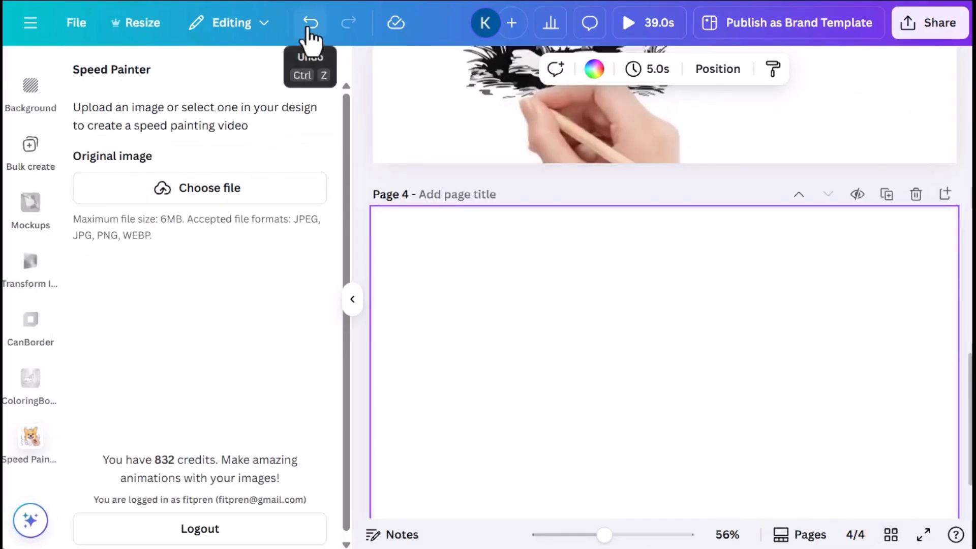
{"action": "left_click", "coordinate": [220, 199]}
{"action": "double_click", "coordinate": [218, 211]}
{"action": "scroll", "coordinate": [191, 233], "scroll_direction": "up", "scroll_amount": 3}
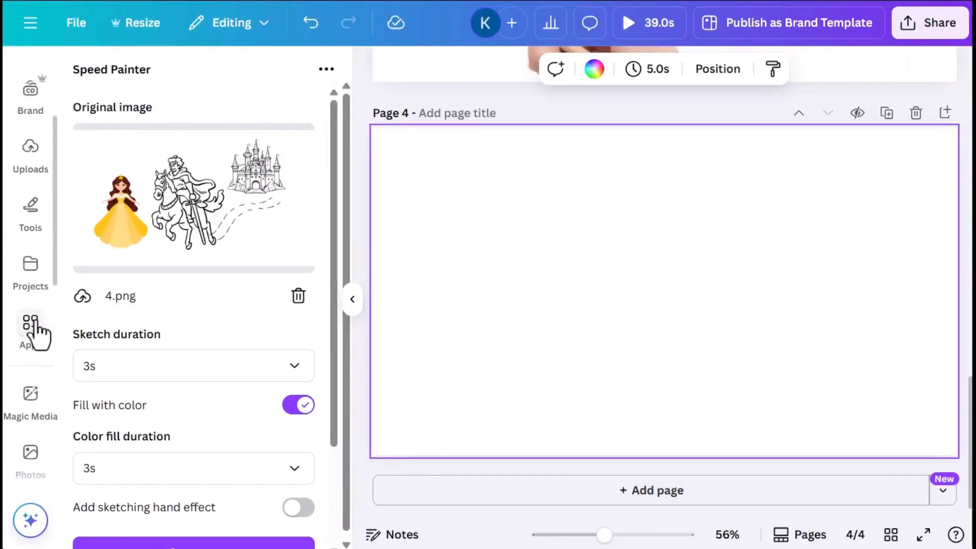
{"action": "left_click", "coordinate": [30, 314]}
{"action": "left_click_drag", "start_coordinate": [130, 210], "coordinate": [740, 312]}
{"action": "key", "text": "Delete"}
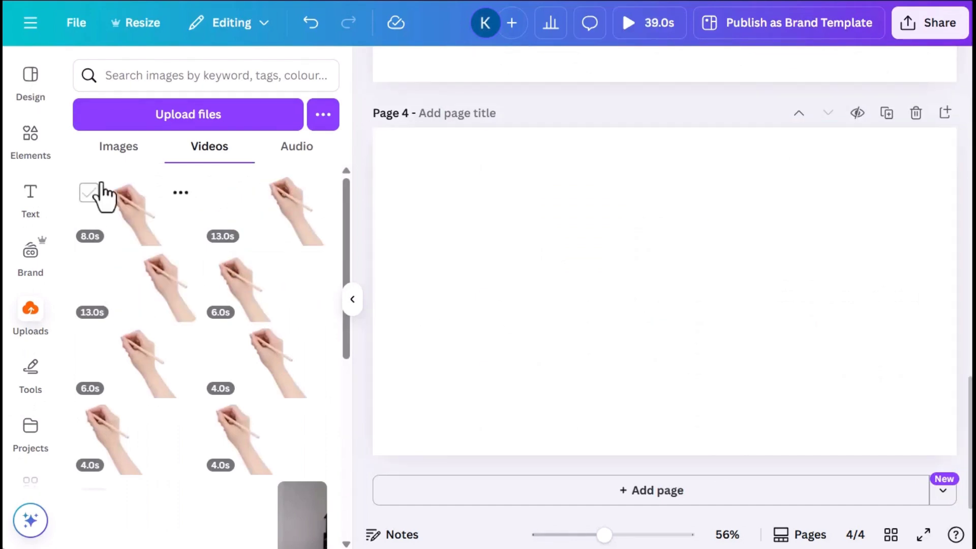
{"action": "scroll", "coordinate": [168, 305], "scroll_direction": "down", "scroll_amount": 2}
- Generate the princess, knight and castle sketch video and add it to page 4
{"action": "left_click", "coordinate": [239, 420]}
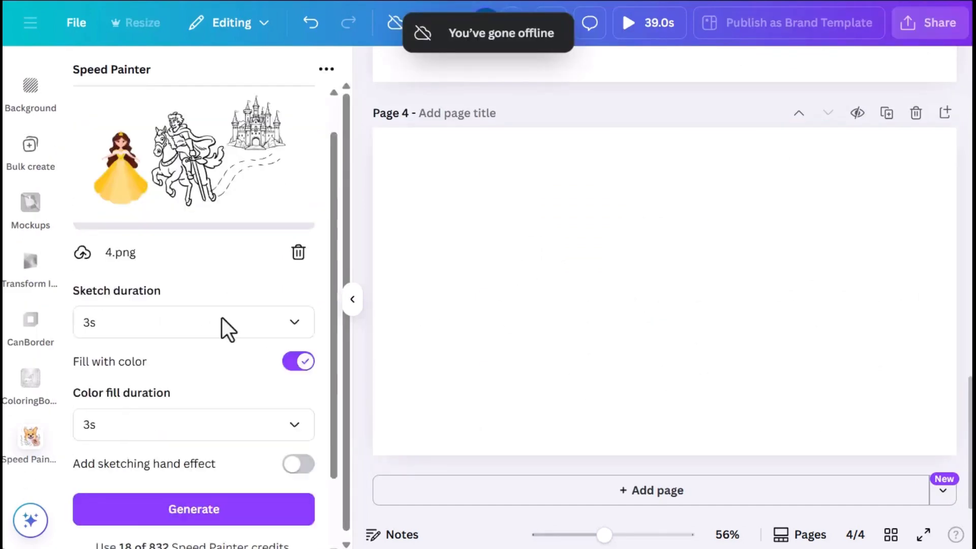
{"action": "scroll", "coordinate": [240, 410], "scroll_direction": "down", "scroll_amount": 2}
{"action": "left_click", "coordinate": [240, 414]}
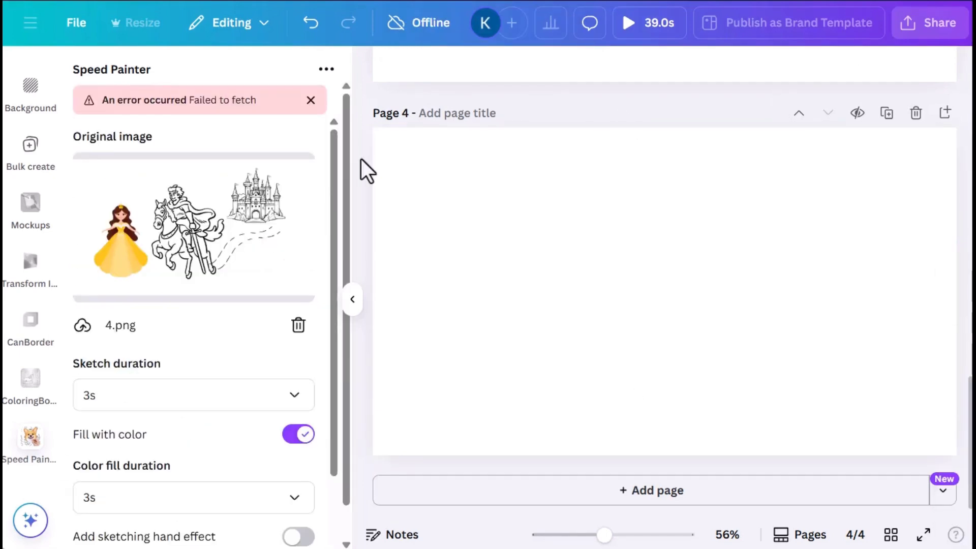
{"action": "scroll", "coordinate": [306, 120], "scroll_direction": "down", "scroll_amount": 3}
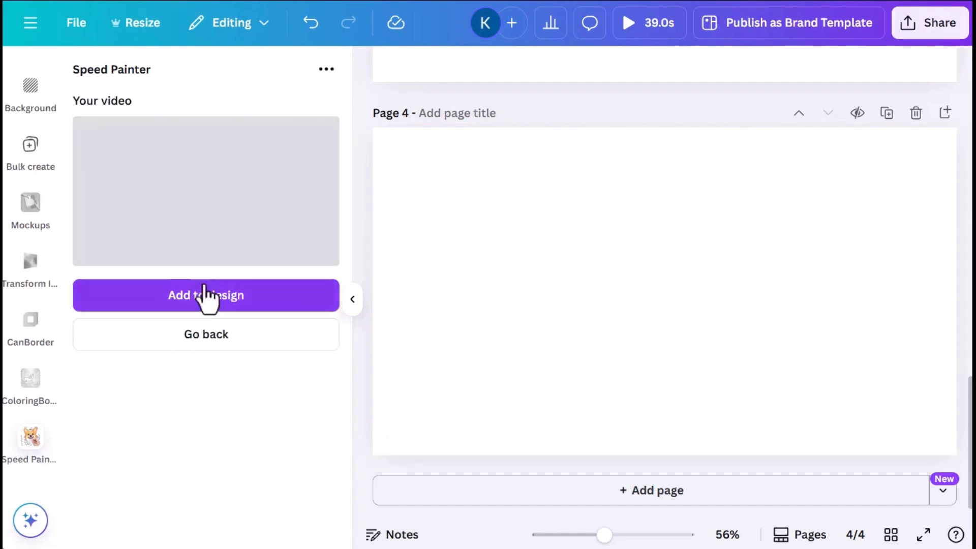
{"action": "left_click", "coordinate": [205, 300]}
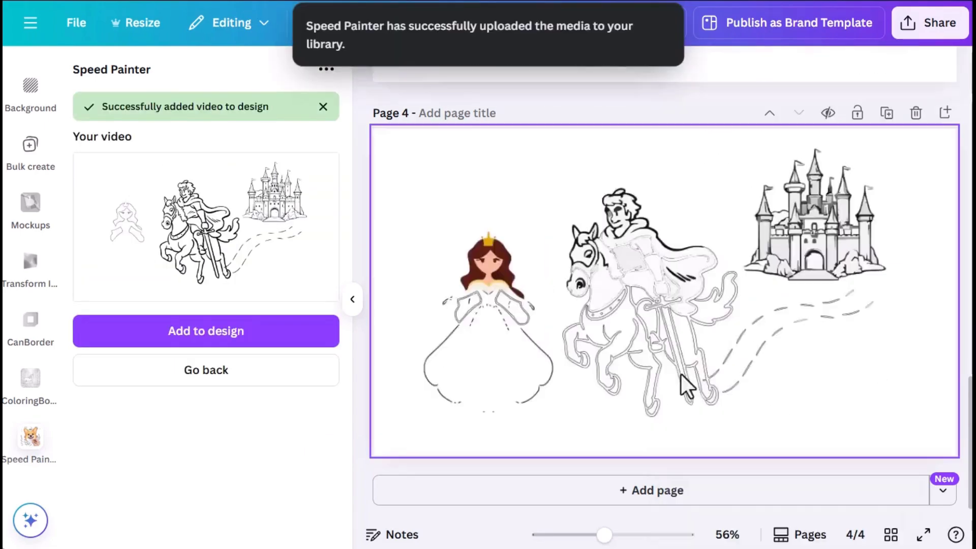
{"action": "scroll", "coordinate": [801, 328], "scroll_direction": "up", "scroll_amount": 2}
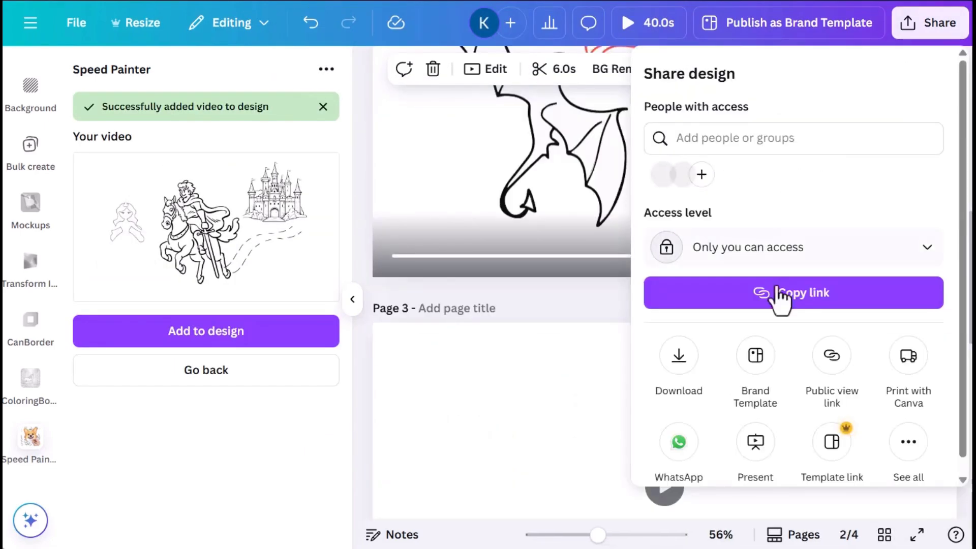
- Launch the MP4 download of all four pages from the Share panel
{"action": "left_click", "coordinate": [678, 365]}
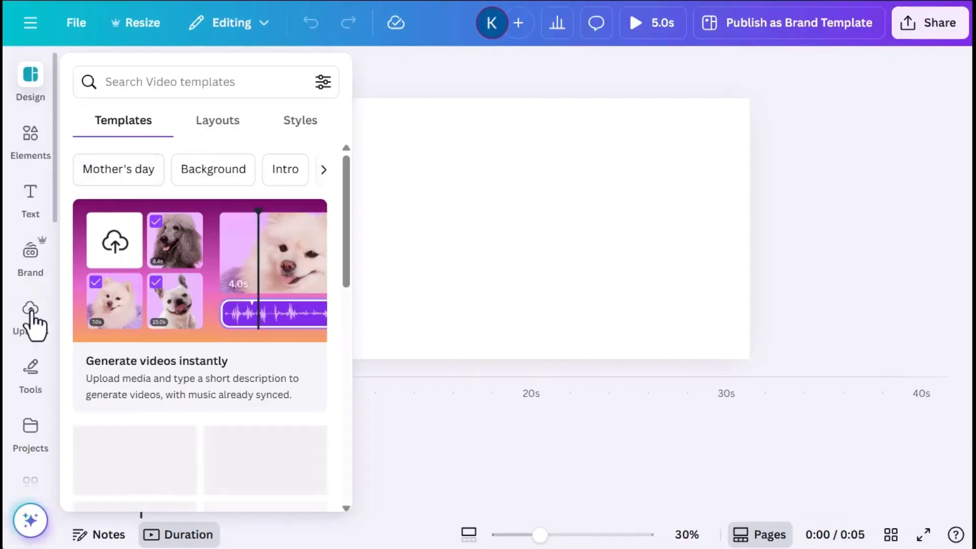
- Upload the downloaded 40-second combined sketch video to the Uploads library
{"action": "left_click", "coordinate": [32, 313]}
{"action": "left_click", "coordinate": [210, 145]}
{"action": "left_click", "coordinate": [234, 120]}
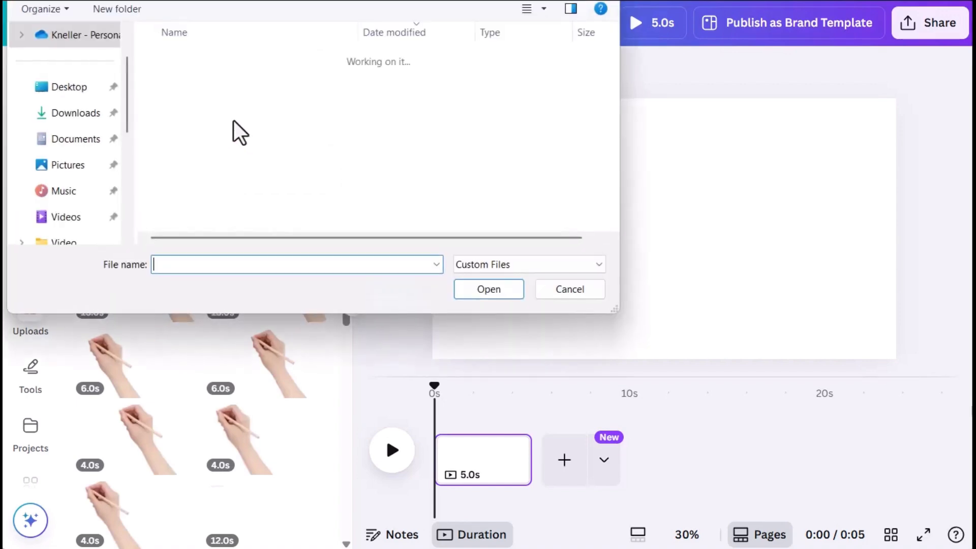
{"action": "left_click", "coordinate": [570, 289]}
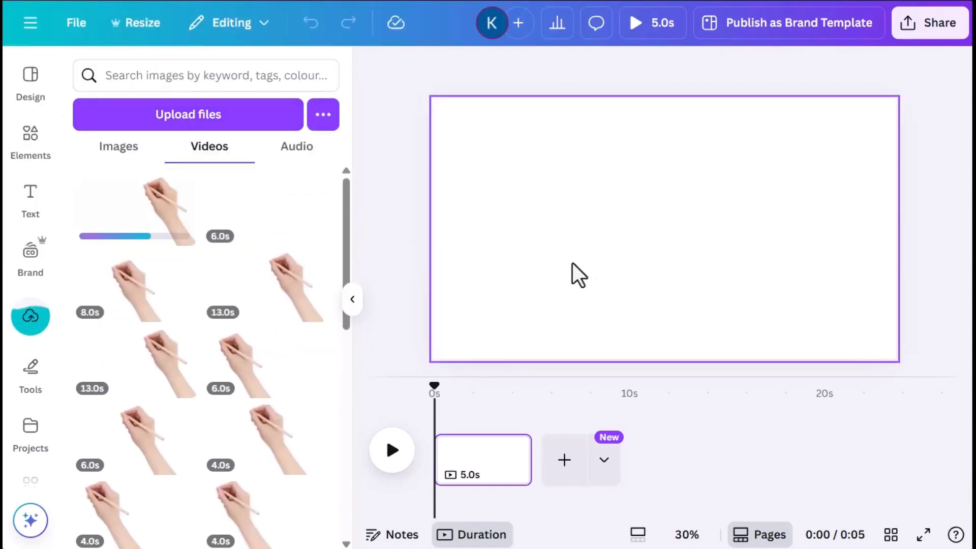
- Place the 40-second clip on the page and set it as the video background
{"action": "mouse_move", "coordinate": [131, 211]}
{"action": "left_mouse_down"}
{"action": "mouse_move", "coordinate": [543, 180]}
{"action": "mouse_move", "coordinate": [688, 200]}
{"action": "left_mouse_up"}
{"action": "right_click", "coordinate": [682, 201]}
{"action": "left_click", "coordinate": [792, 457]}
{"action": "mouse_move", "coordinate": [511, 515]}
{"action": "left_mouse_down"}
{"action": "mouse_move", "coordinate": [708, 515]}
{"action": "mouse_move", "coordinate": [539, 515]}
{"action": "left_mouse_up"}
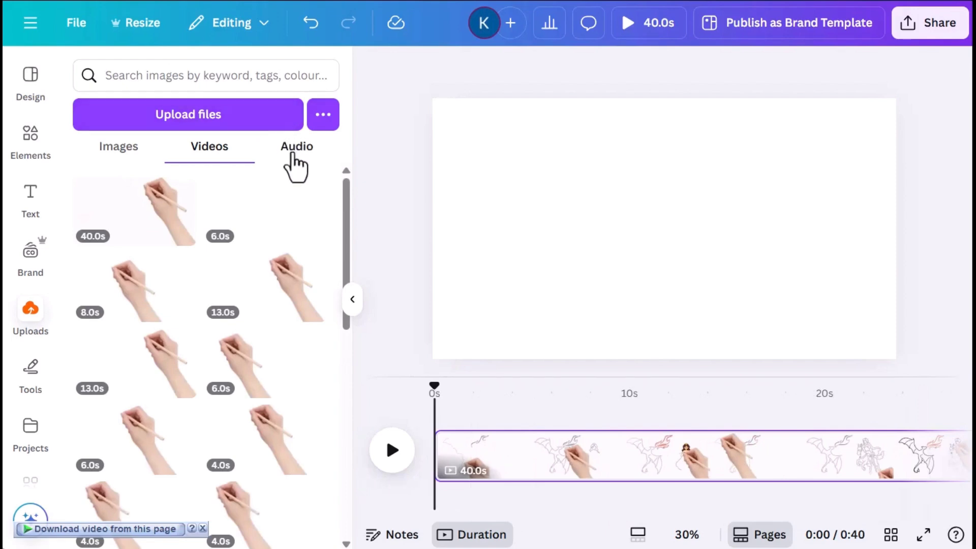
- Upload the ElevenLabs narration audio file from the Downloads folder
{"action": "left_click", "coordinate": [292, 149]}
{"action": "left_click", "coordinate": [230, 116]}
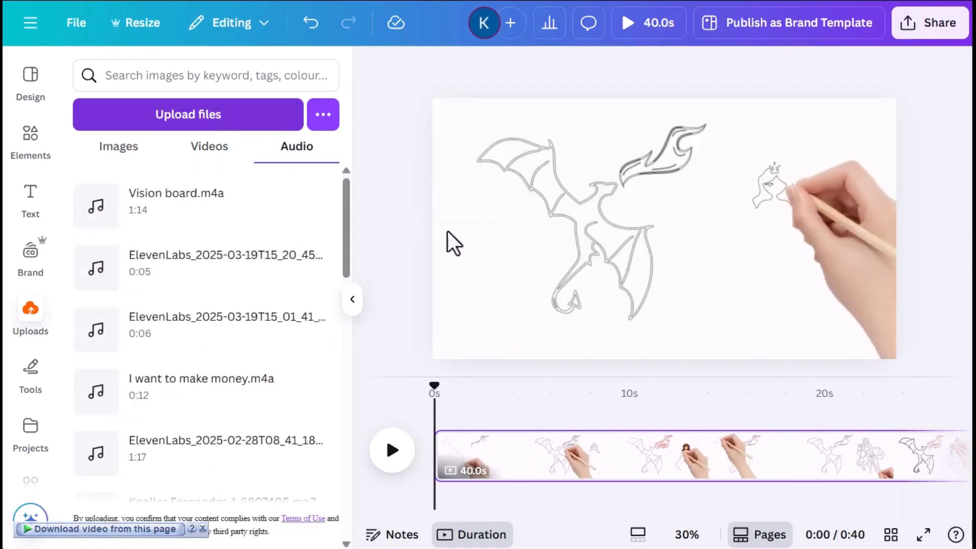
{"action": "left_click", "coordinate": [104, 192]}
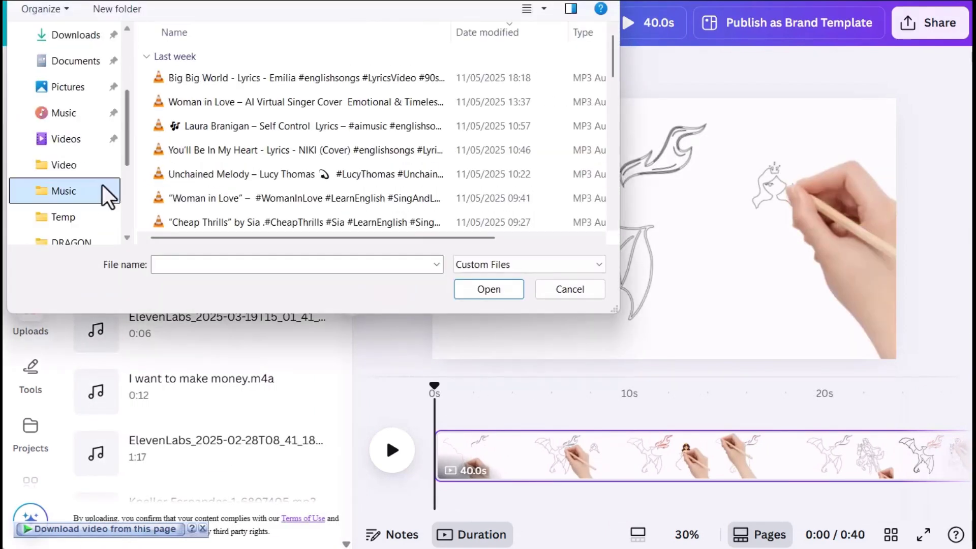
{"action": "left_click", "coordinate": [76, 34]}
{"action": "double_click", "coordinate": [199, 115]}
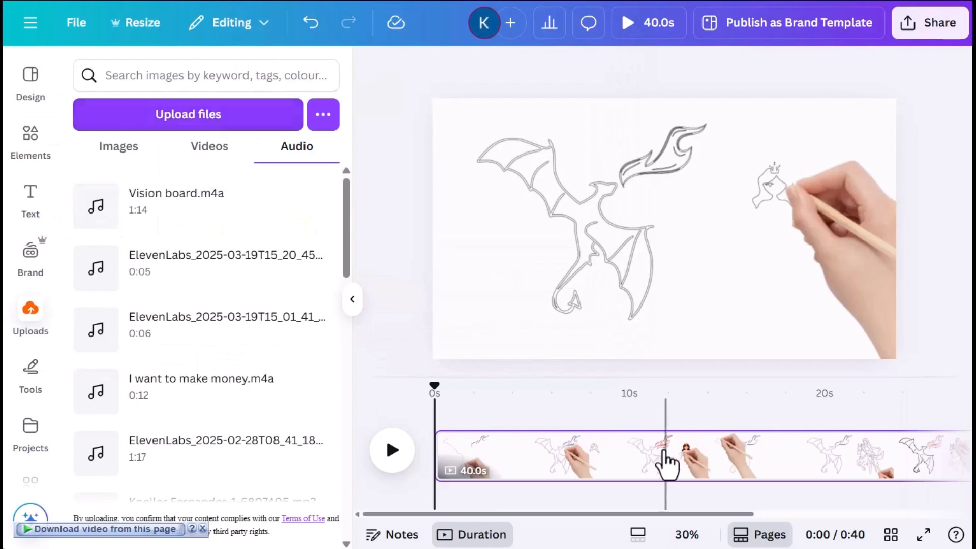
- Add the 32-second narration as a track under the video and preview playback briefly
{"action": "left_click", "coordinate": [207, 224]}
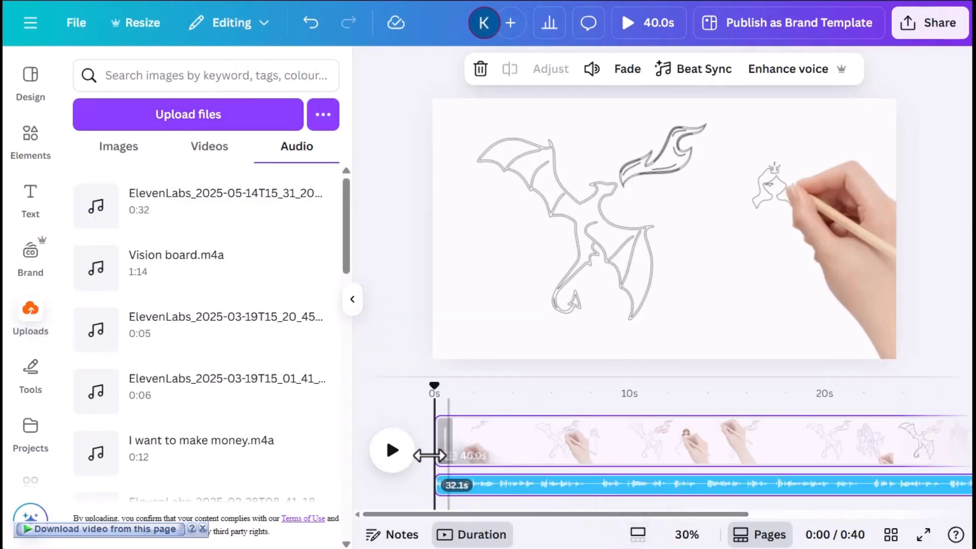
{"action": "left_click", "coordinate": [392, 452]}
{"action": "left_click", "coordinate": [396, 456]}
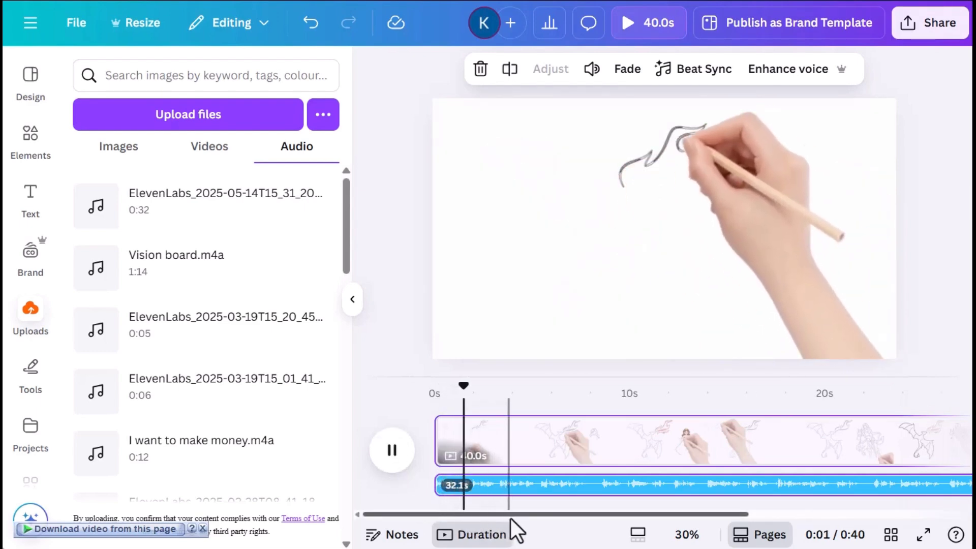
{"action": "left_click_drag", "start_coordinate": [525, 514], "coordinate": [579, 519]}
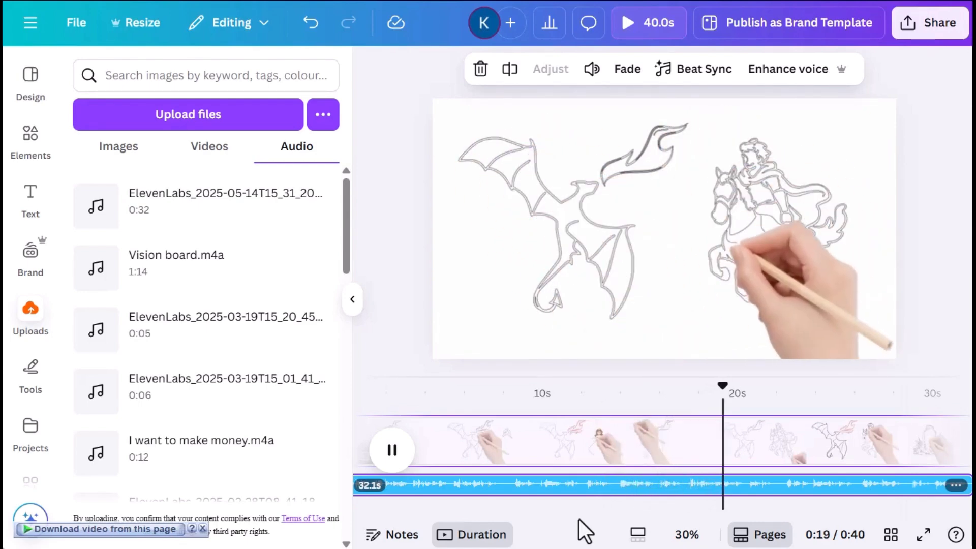
{"action": "mouse_move", "coordinate": [583, 514]}
{"action": "left_mouse_down"}
{"action": "mouse_move", "coordinate": [644, 530]}
{"action": "mouse_move", "coordinate": [707, 526]}
{"action": "left_mouse_up"}
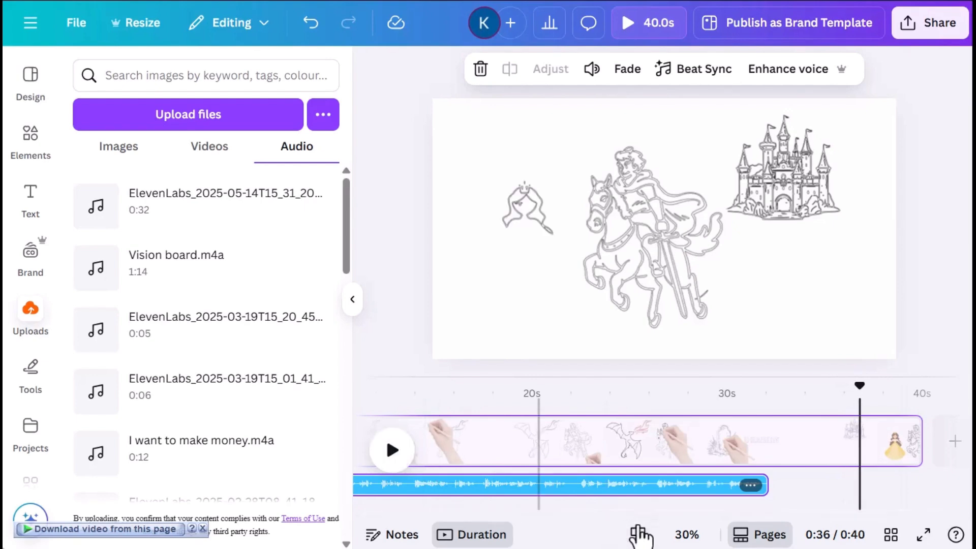
{"action": "scroll", "coordinate": [617, 527], "scroll_direction": "left", "scroll_amount": 5}
- Position the playhead at 0:15 on the drawing video and split it there
{"action": "left_click", "coordinate": [633, 450]}
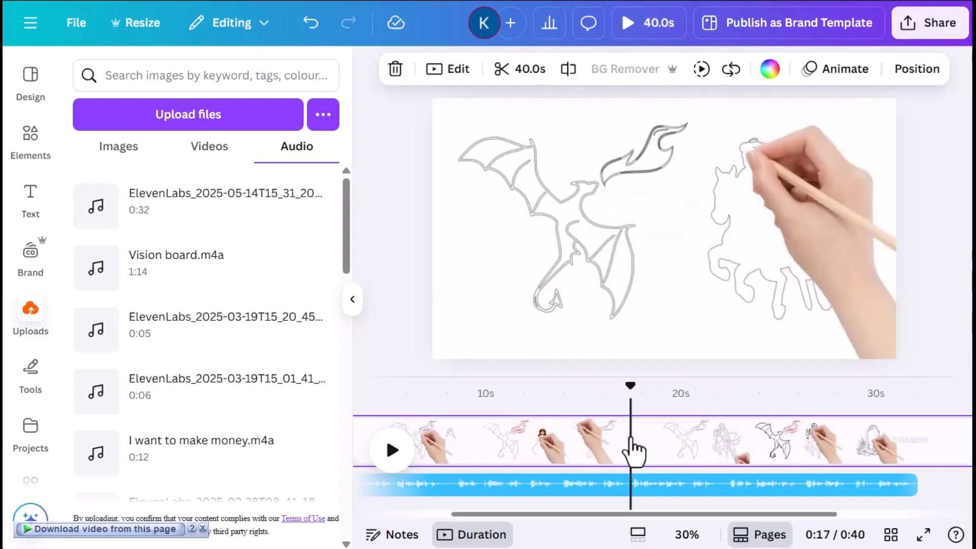
{"action": "left_click", "coordinate": [660, 457]}
{"action": "left_click", "coordinate": [625, 454]}
{"action": "left_click", "coordinate": [599, 455]}
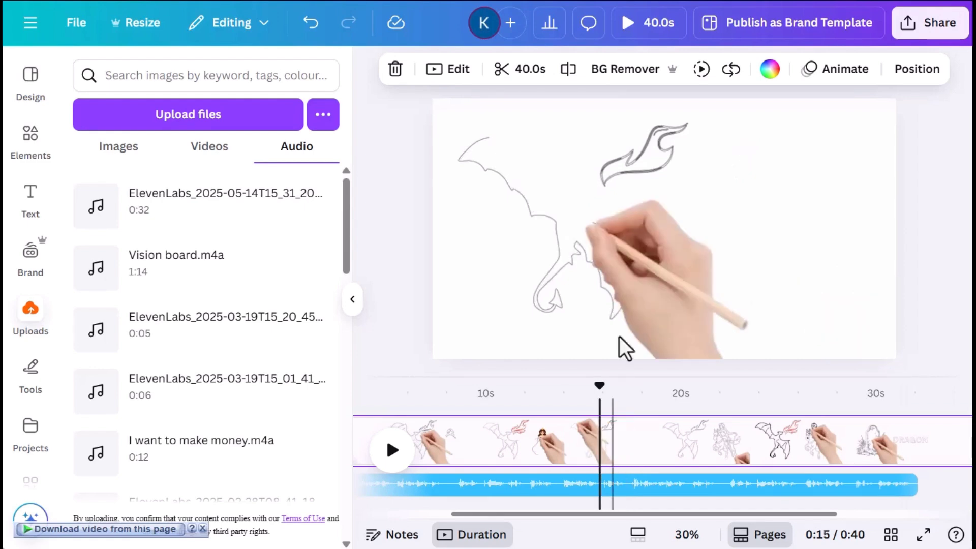
{"action": "left_click", "coordinate": [570, 70]}
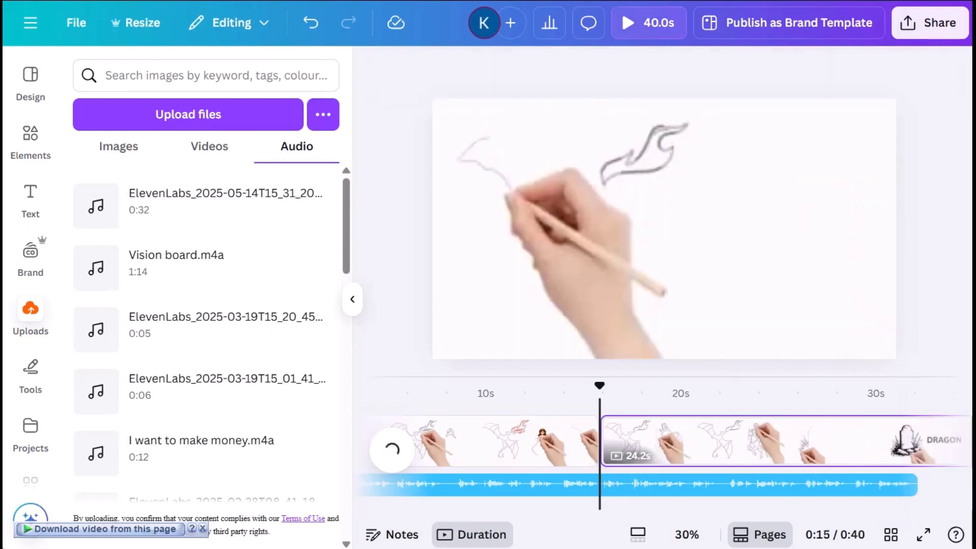
- Trim the second clip's start so the video ends around 0:30, then play it back
{"action": "left_click_drag", "start_coordinate": [611, 442], "coordinate": [774, 456]}
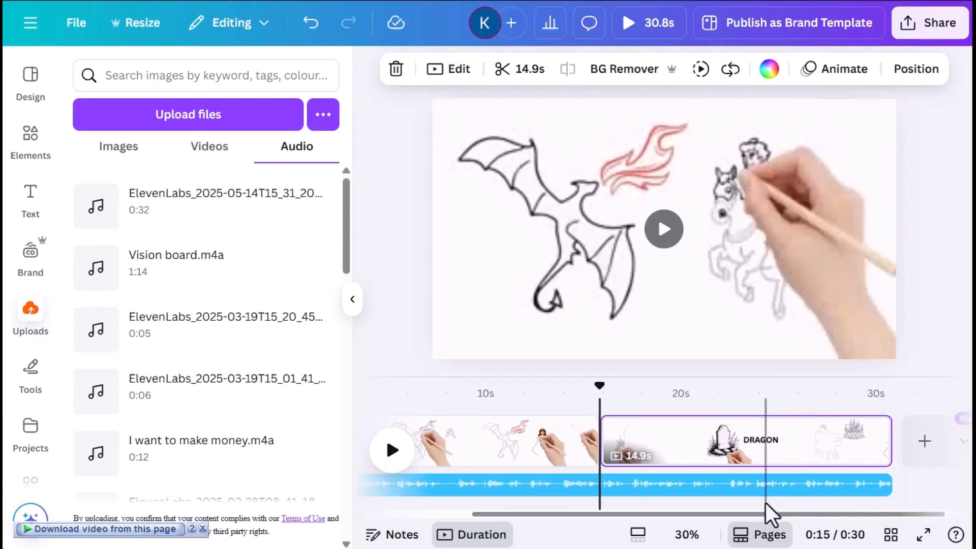
{"action": "left_click_drag", "start_coordinate": [767, 516], "coordinate": [610, 516]}
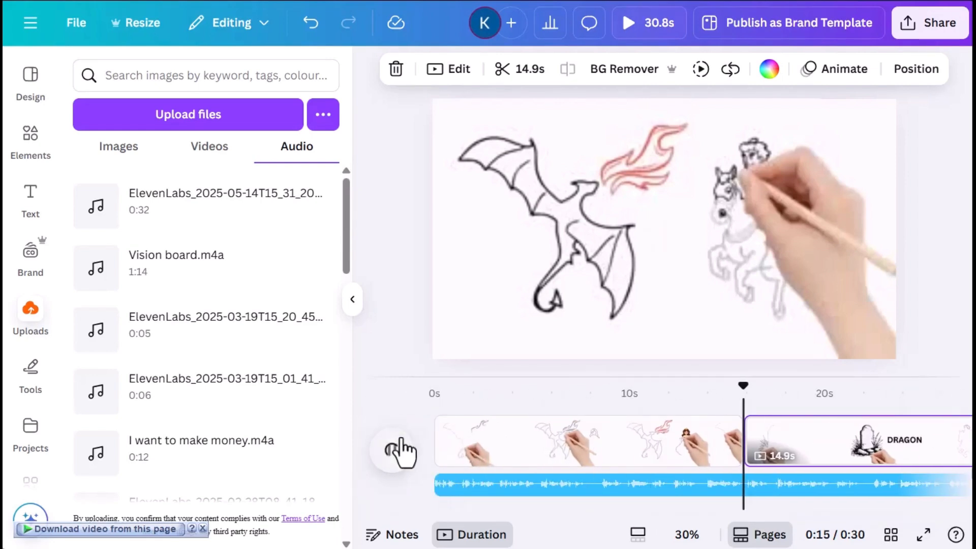
{"action": "left_click", "coordinate": [401, 451]}
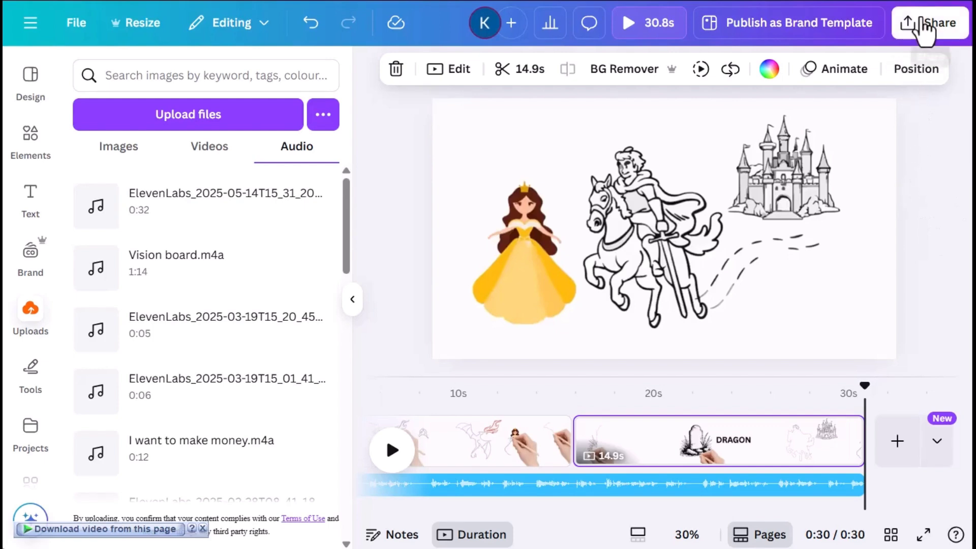
{"action": "left_click", "coordinate": [924, 29]}
{"action": "left_click", "coordinate": [388, 235]}
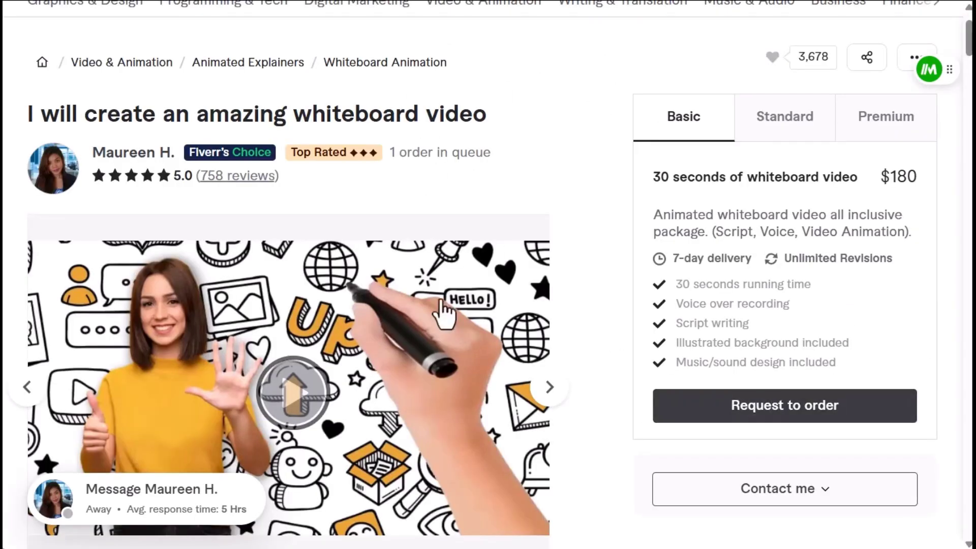
{"action": "scroll", "coordinate": [878, 204], "scroll_direction": "up", "scroll_amount": 2}
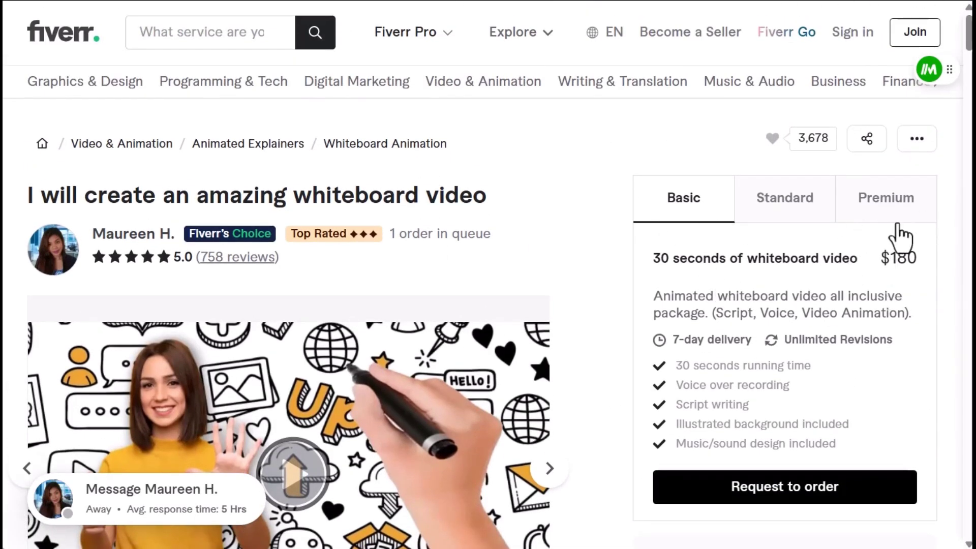